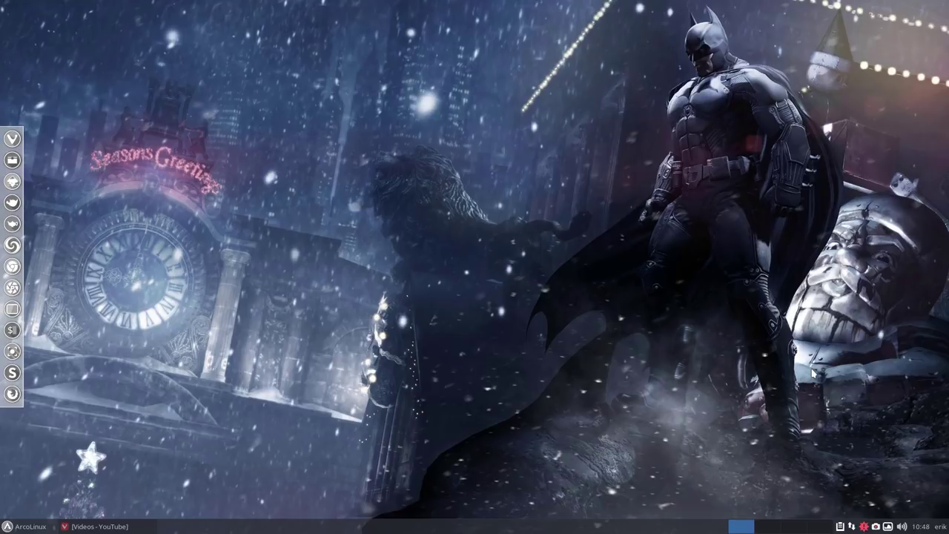
# Review the pending software updates, then browse the applications menu.
pyautogui.click(864, 527)
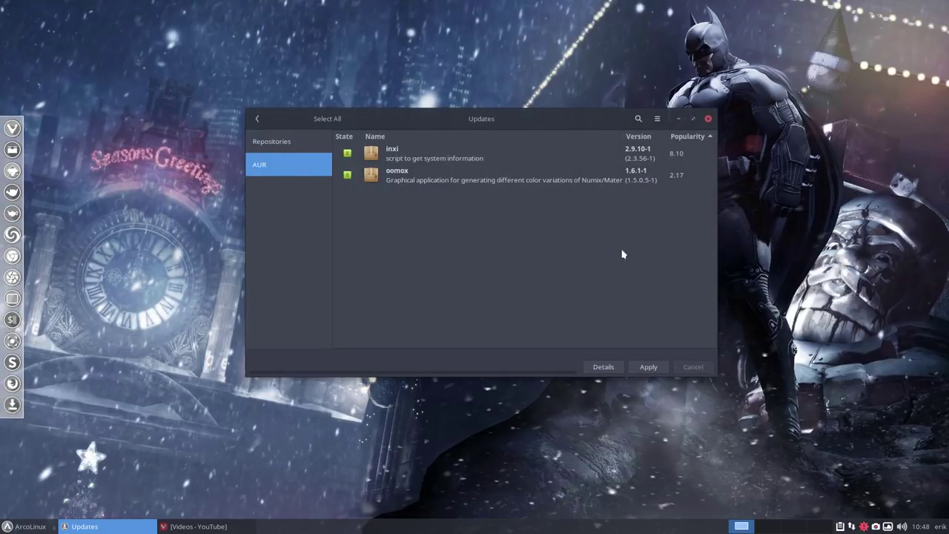
pyautogui.click(708, 119)
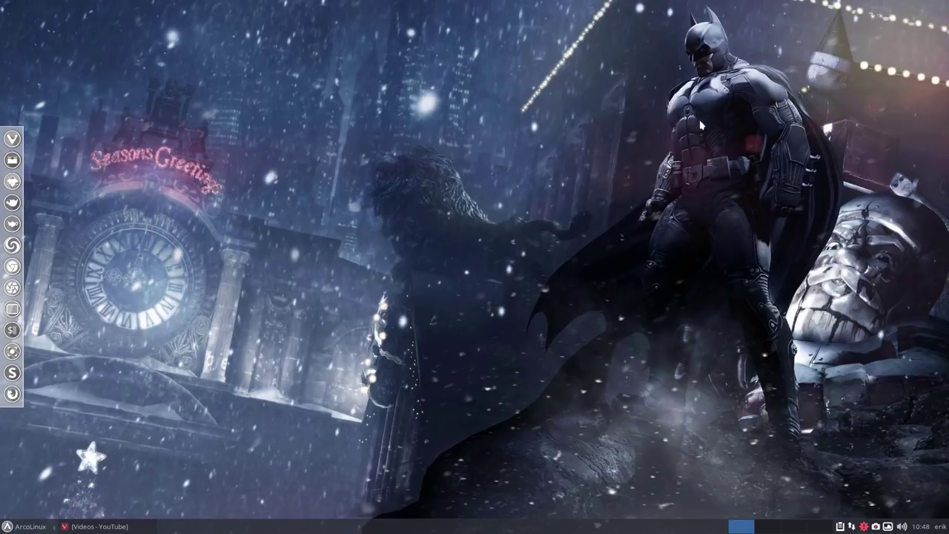
pyautogui.click(28, 528)
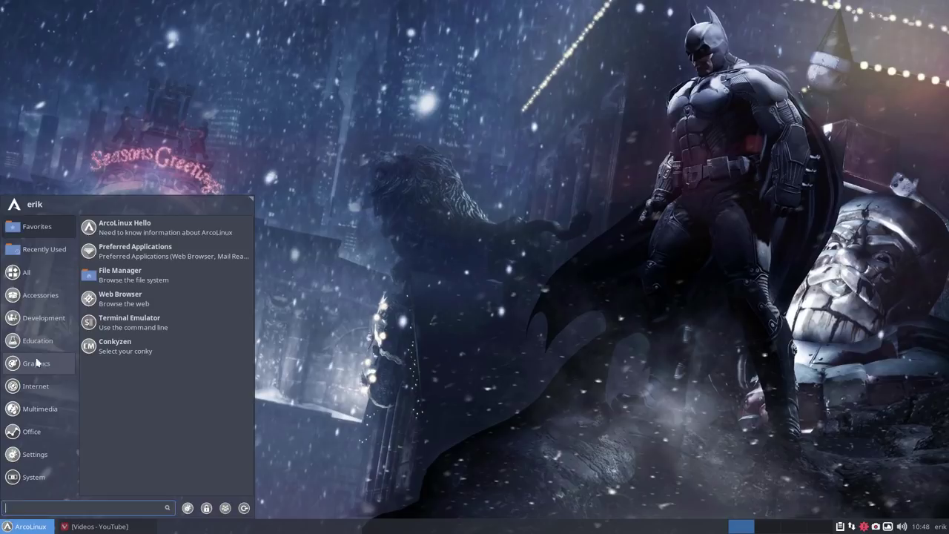
pyautogui.moveTo(27, 273)
pyautogui.scroll(-12, 164, 330)
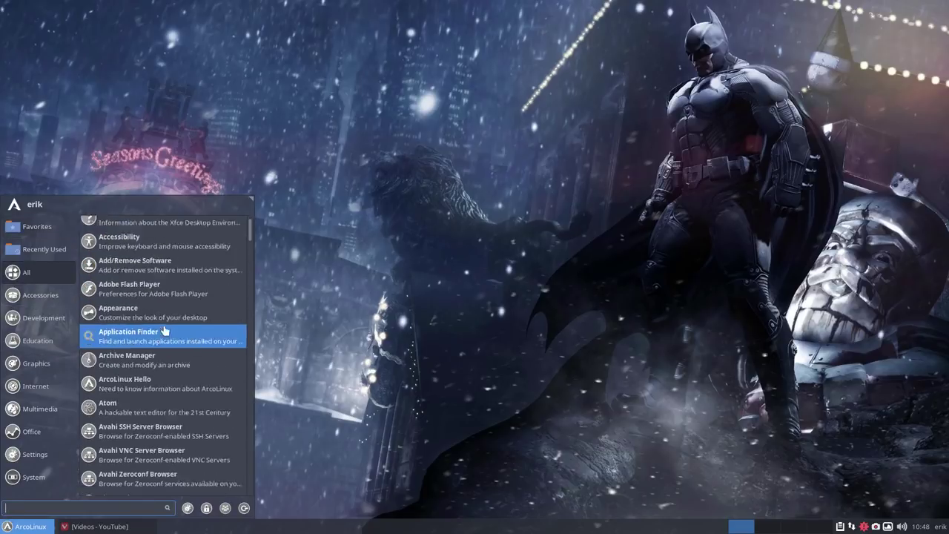
pyautogui.scroll(-10, 163, 336)
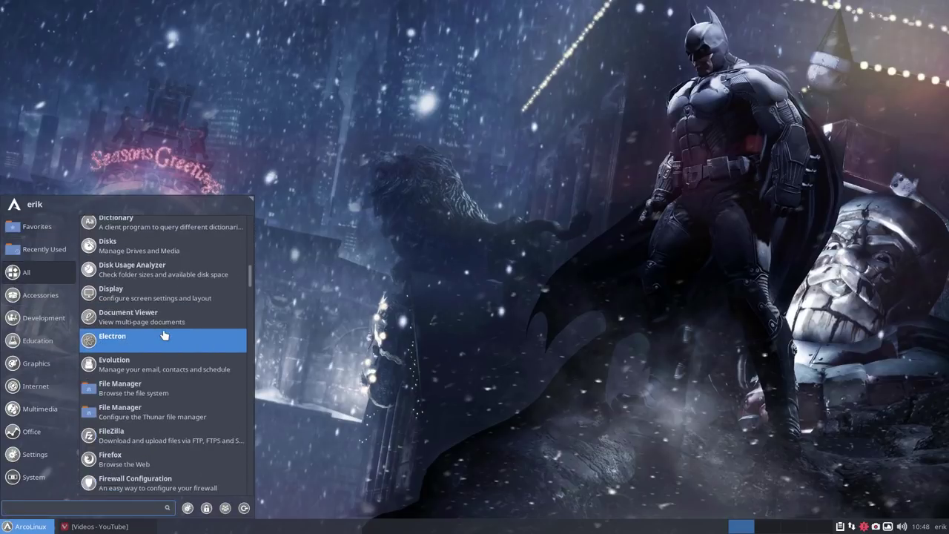
pyautogui.scroll(-7, 163, 336)
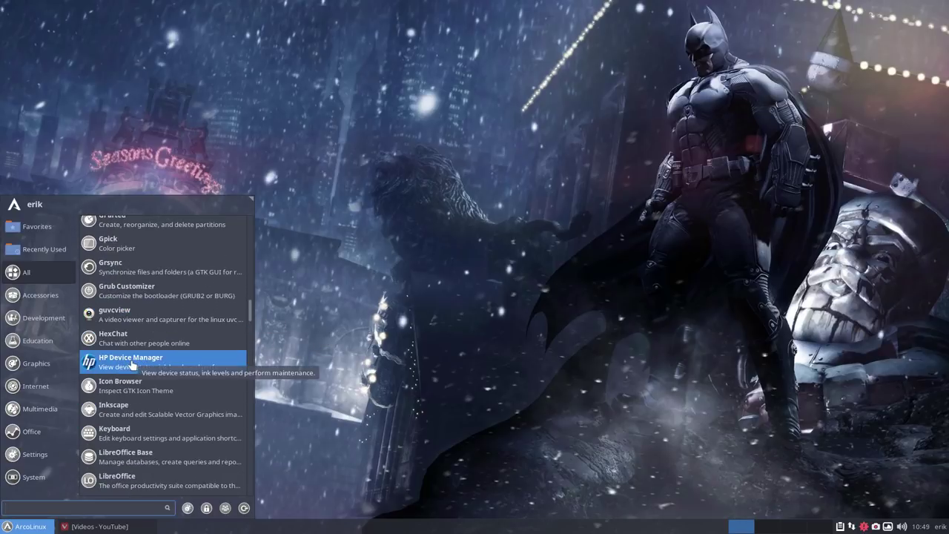
pyautogui.click(352, 310)
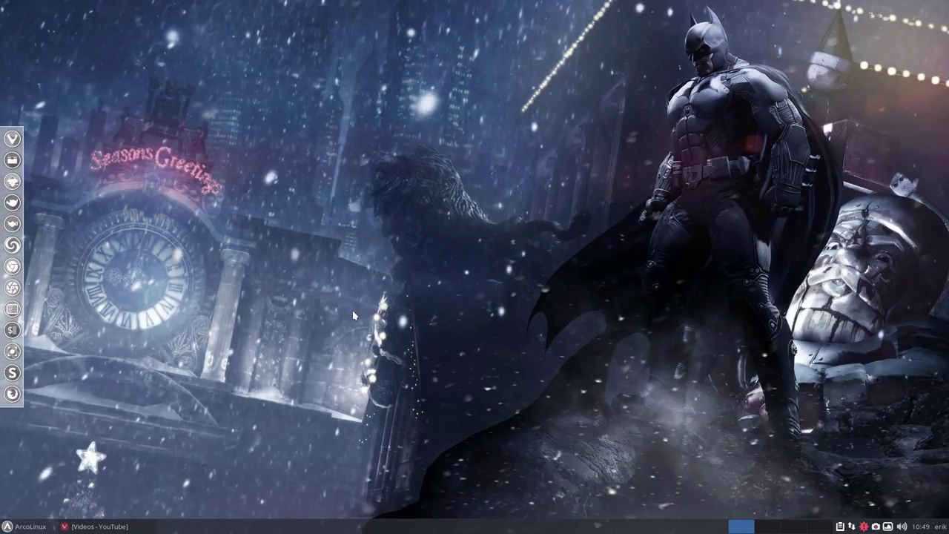
# In a new centred Termite terminal, run sudo hardcode-fixer with the administrator password.
pyautogui.hotkey('ctrl', 'alt', 'Return')
pyautogui.moveTo(296, 5); pyautogui.dragTo(469, 79)
pyautogui.write('sudo har')
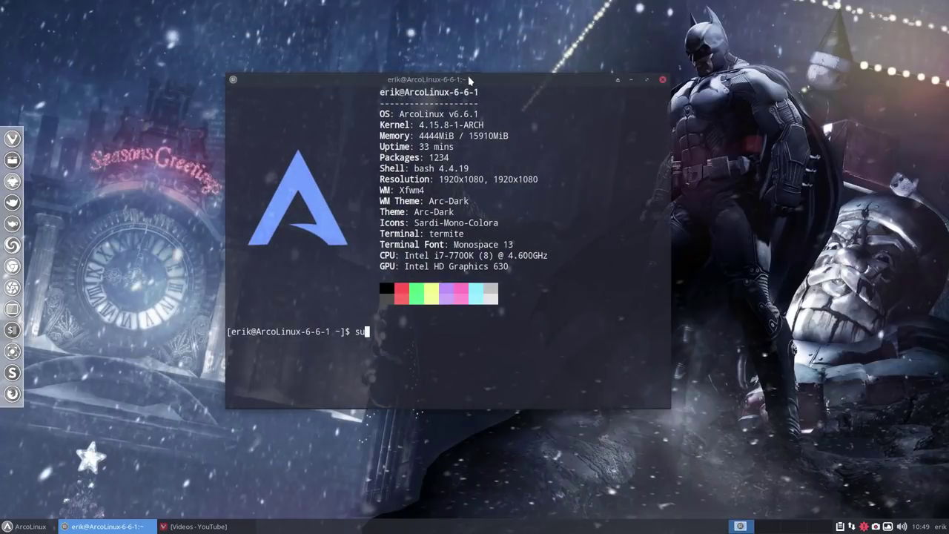
pyautogui.write('f')
pyautogui.write('code-fixer')
pyautogui.press('Return')
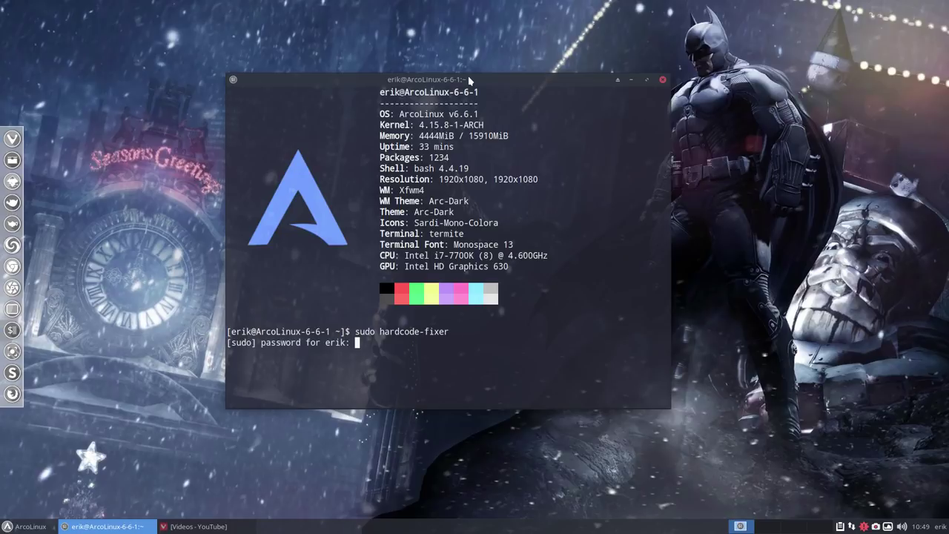
pyautogui.press('Return')
pyautogui.moveTo(448, 79); pyautogui.dragTo(480, 22)
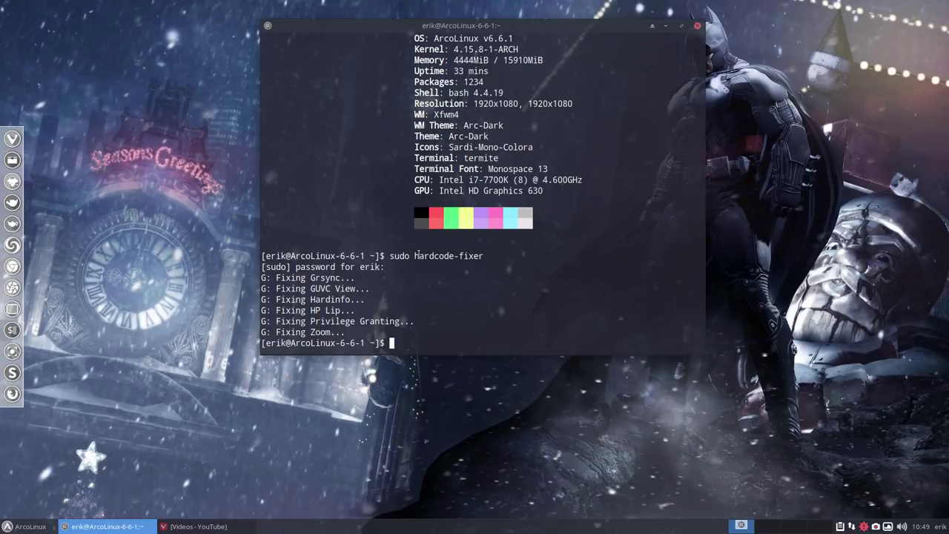
pyautogui.moveTo(416, 255); pyautogui.dragTo(465, 254)
pyautogui.click(465, 254)
# Scroll through the All applications list in the Whisker Menu.
pyautogui.click(36, 527)
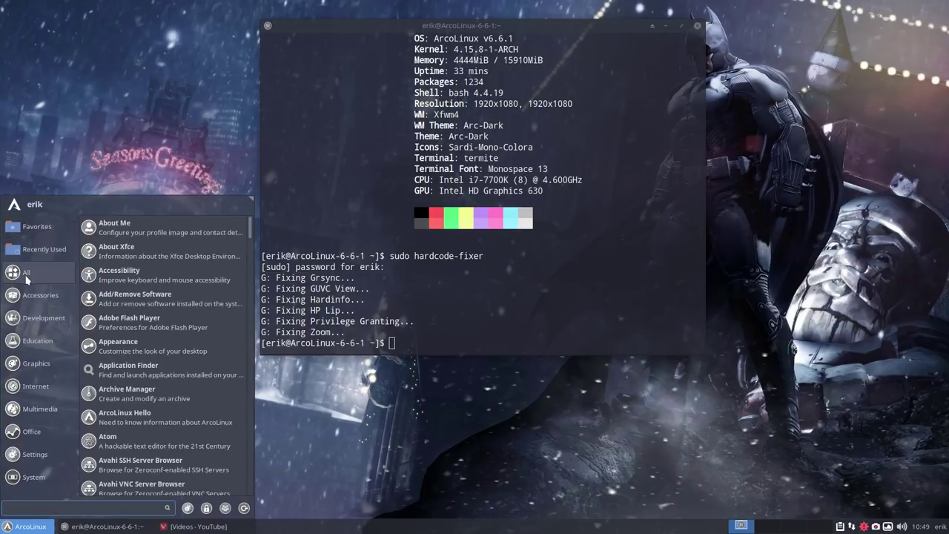
pyautogui.scroll(-10, 206, 363)
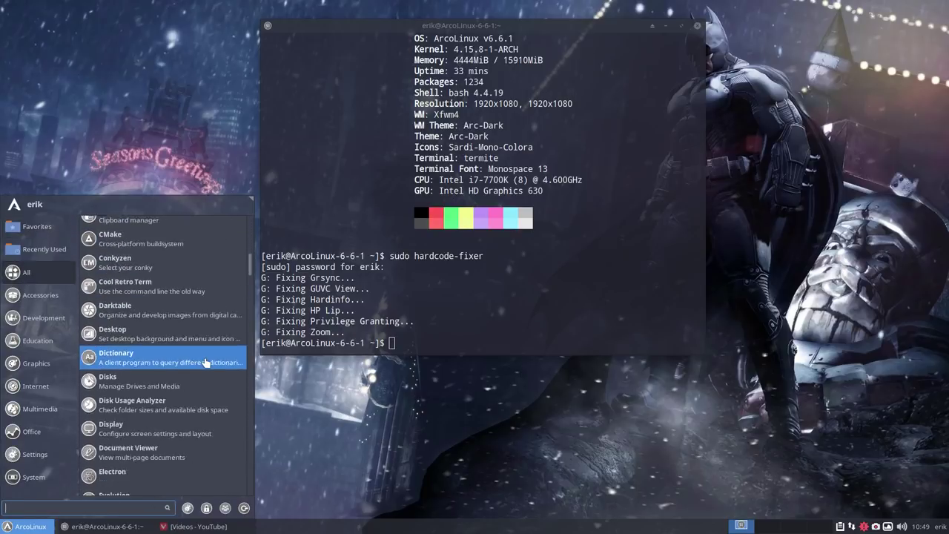
pyautogui.scroll(-10, 206, 363)
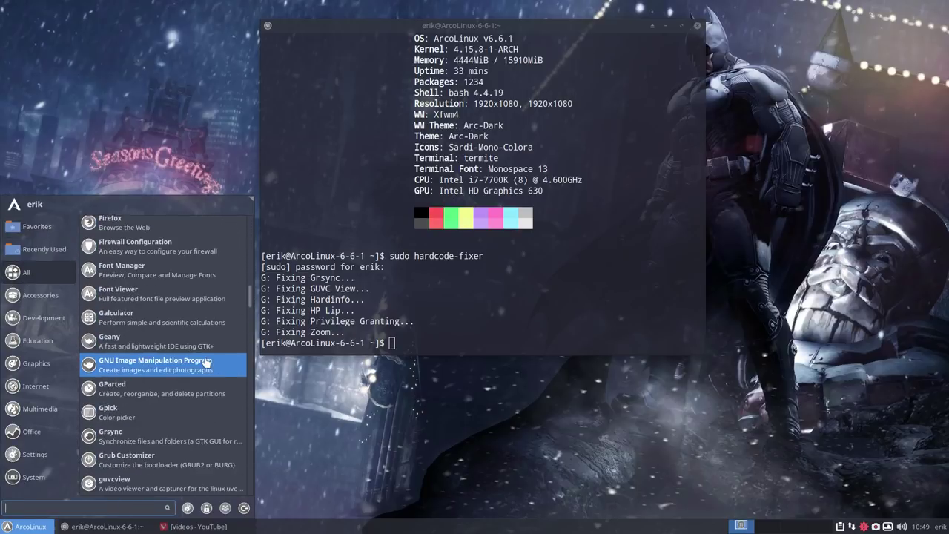
pyautogui.scroll(-3, 206, 363)
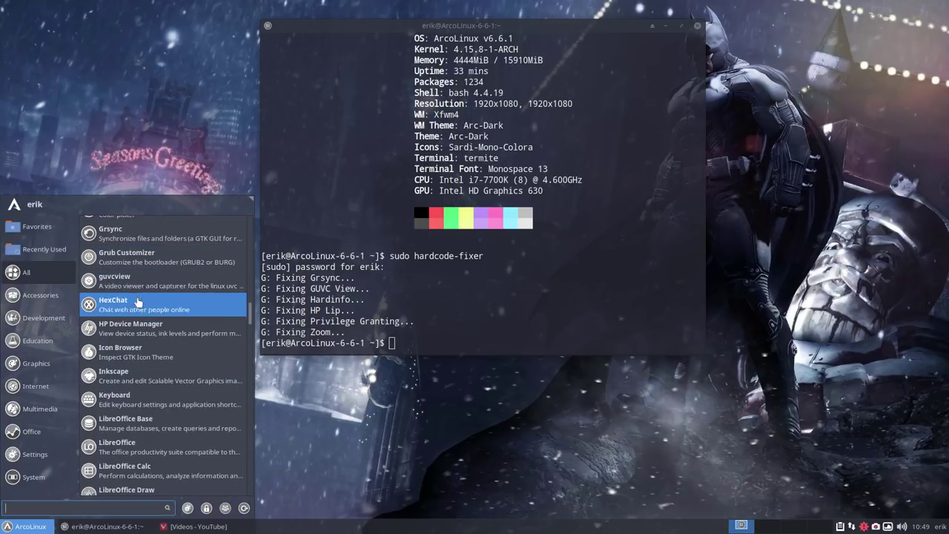
pyautogui.scroll(-5, 138, 361)
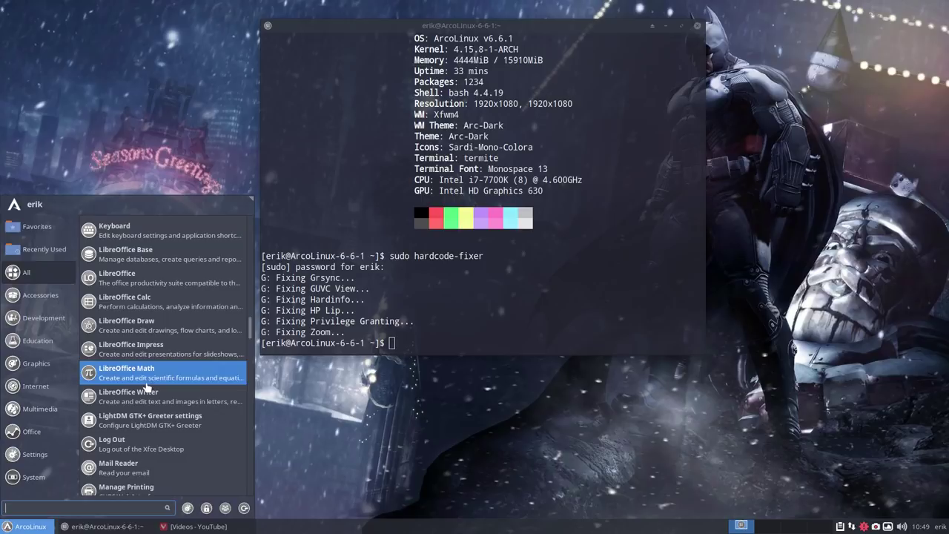
pyautogui.scroll(-15, 156, 360)
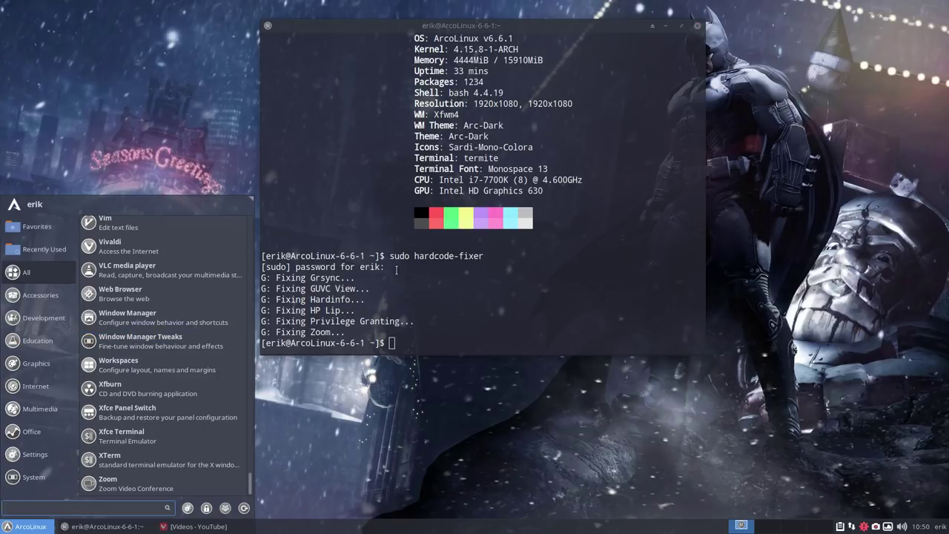
# Close the finished hardcode-fixer terminal window.
pyautogui.click(396, 267)
pyautogui.moveTo(385, 255); pyautogui.dragTo(483, 256)
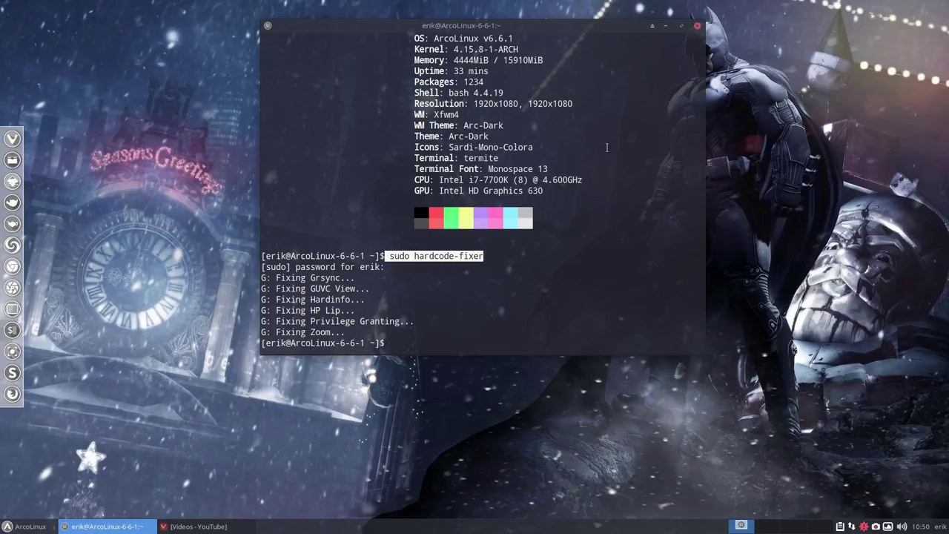
pyautogui.click(697, 25)
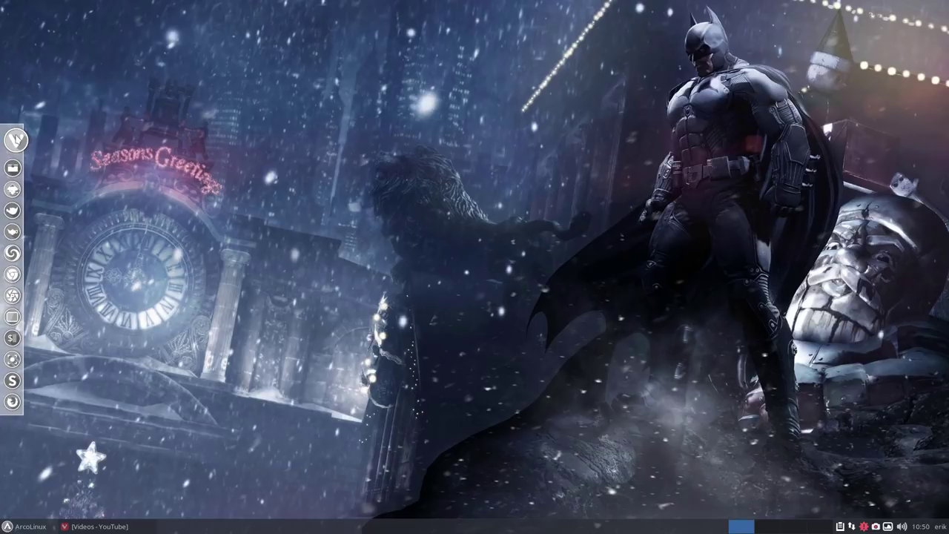
# Restore Vivaldi and load the GitHub profile's address in place of the Google tab.
pyautogui.click(16, 139)
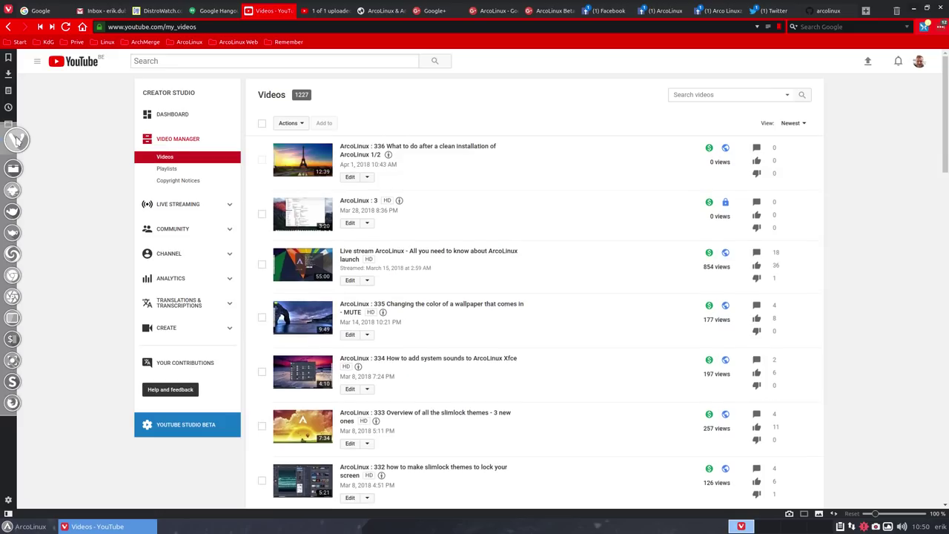
pyautogui.click(44, 12)
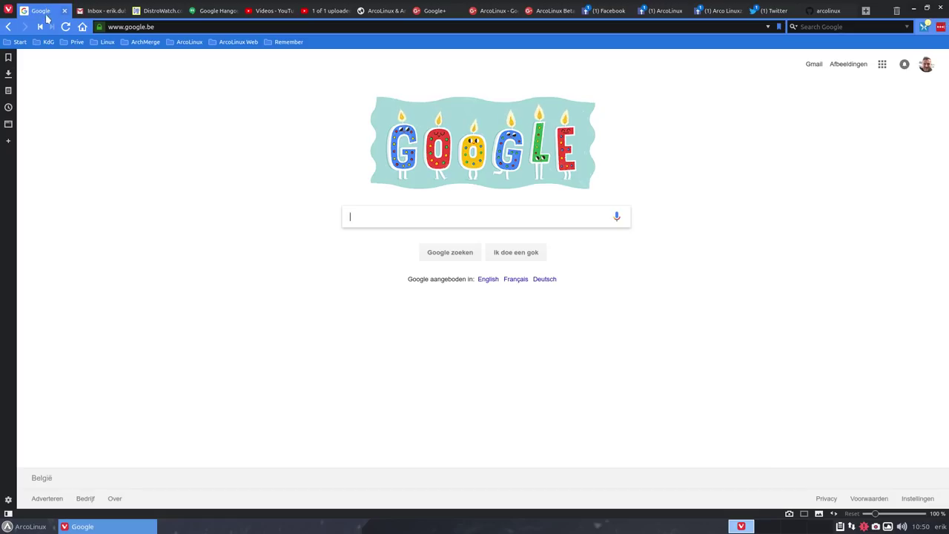
pyautogui.click(161, 26)
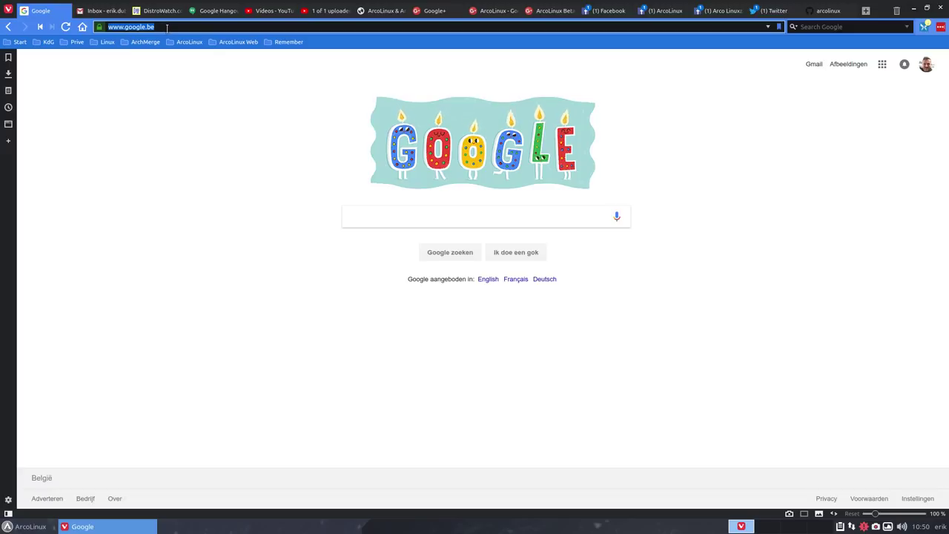
pyautogui.write('git')
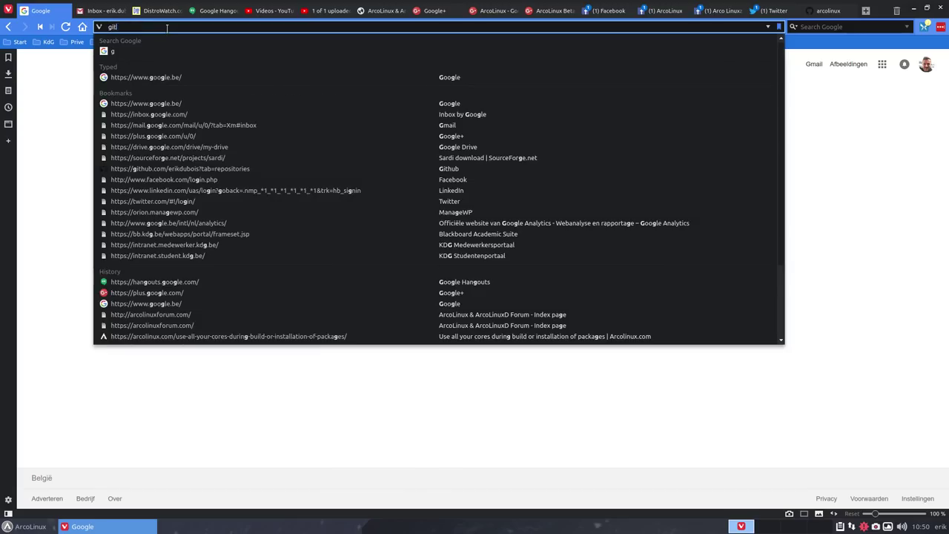
pyautogui.write('hub.com+')
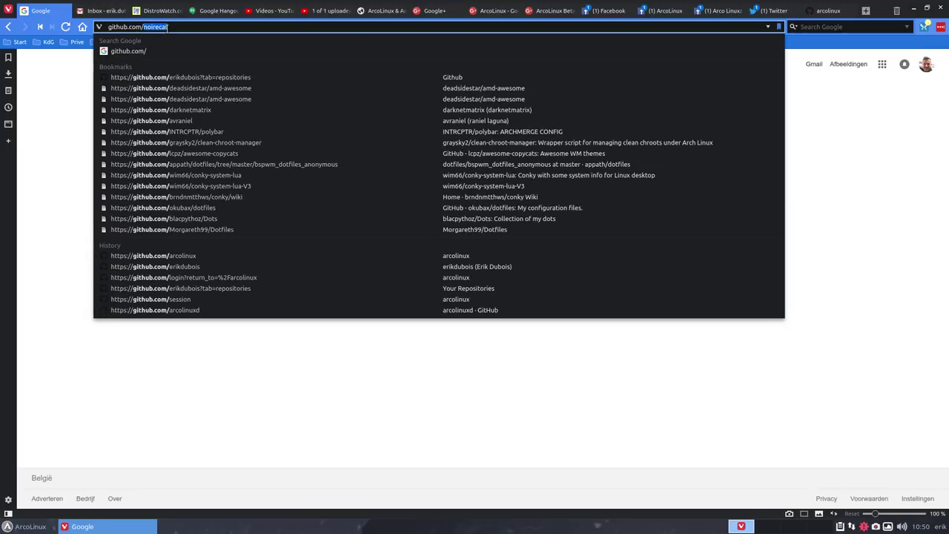
pyautogui.write('erikdubois')
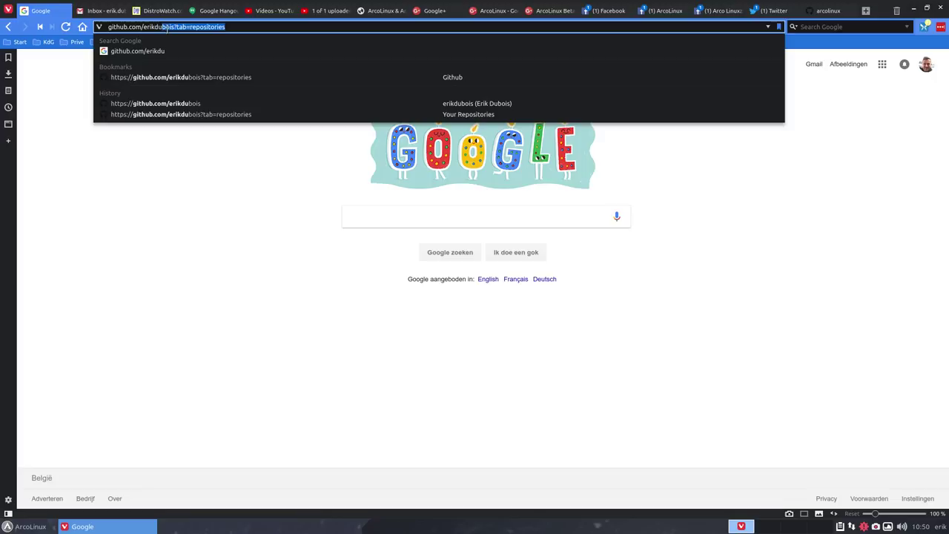
pyautogui.press('Return')
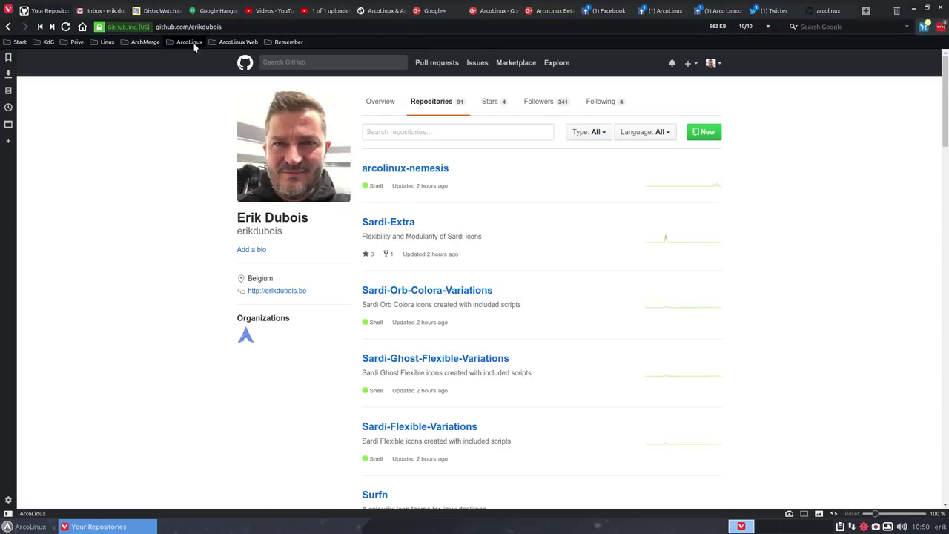
# Open the arcolinux-nemesis repository and copy its HTTPS clone URL.
pyautogui.click(408, 169)
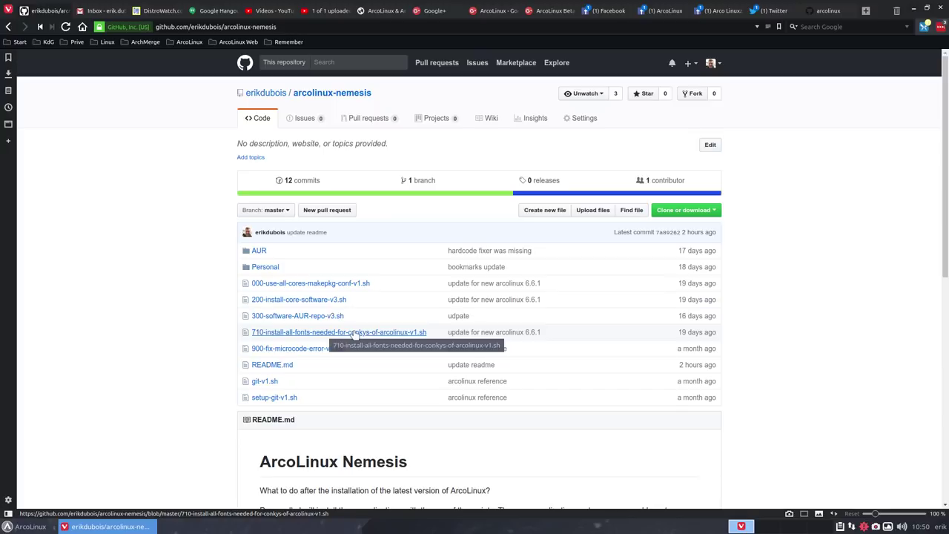
pyautogui.click(711, 212)
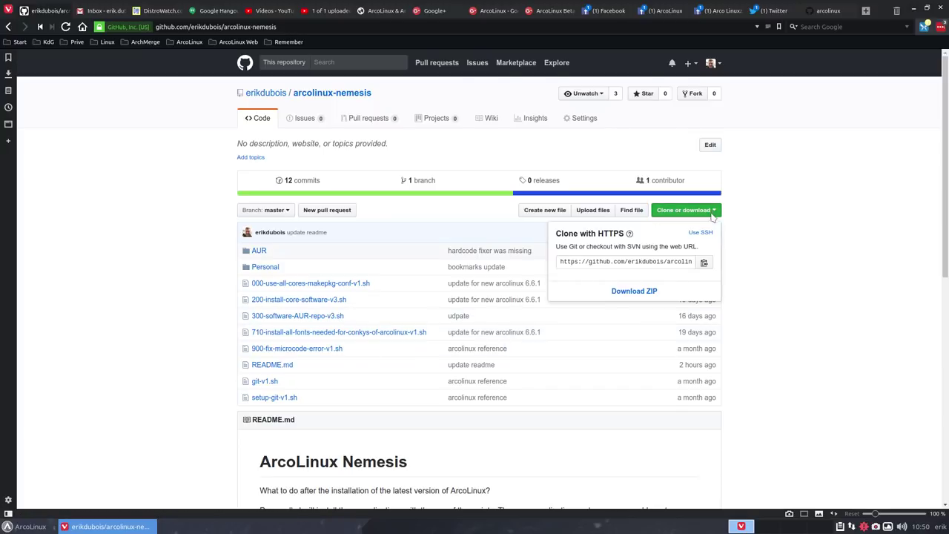
pyautogui.click(705, 264)
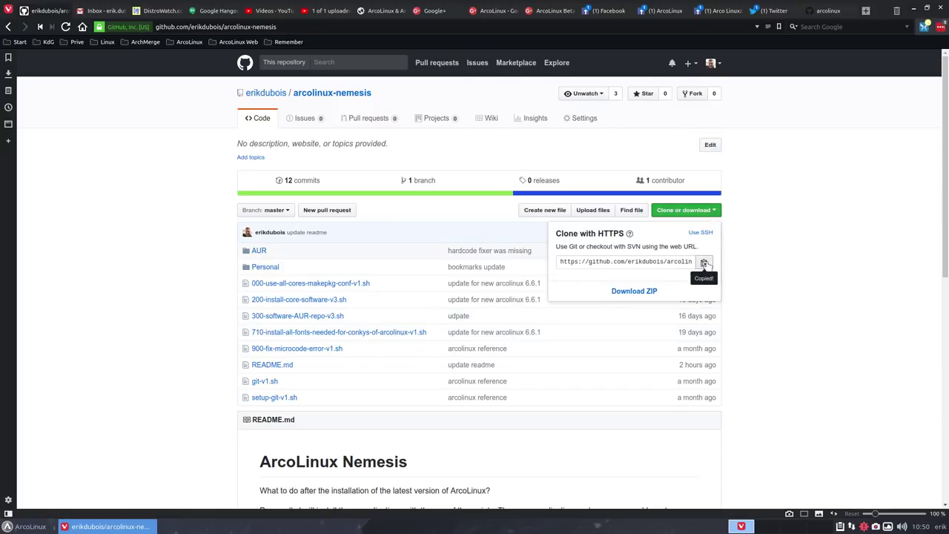
# Minimise the browser, then create a DATA folder in the home directory and open it.
pyautogui.click(917, 9)
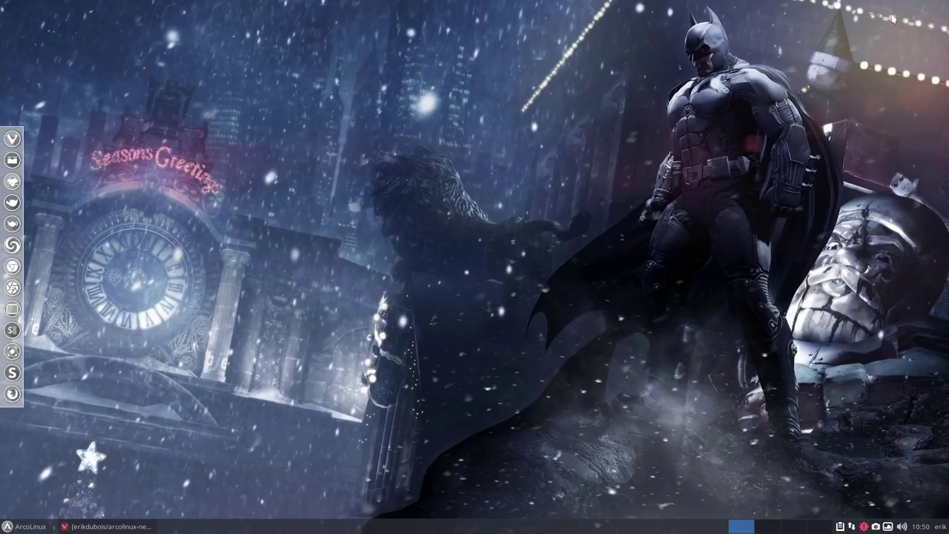
pyautogui.click(16, 160)
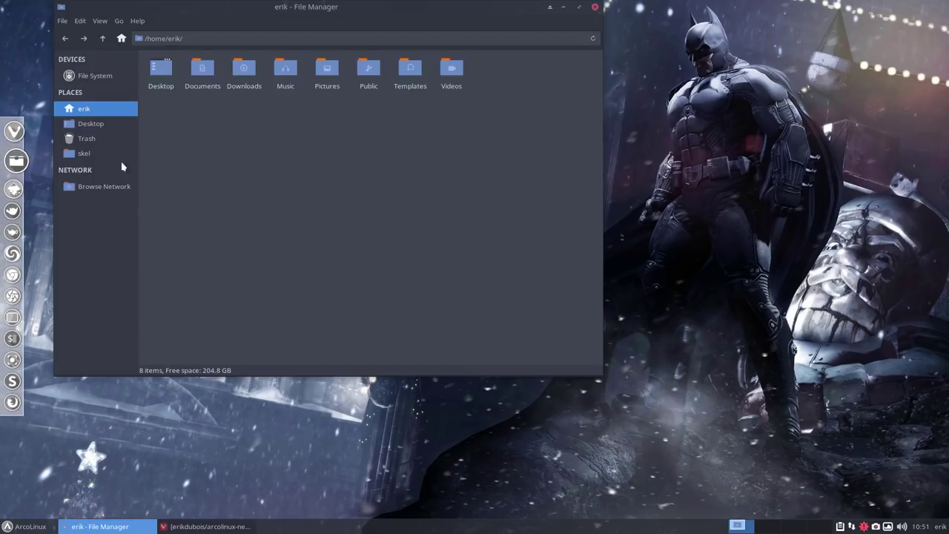
pyautogui.rightClick(290, 178)
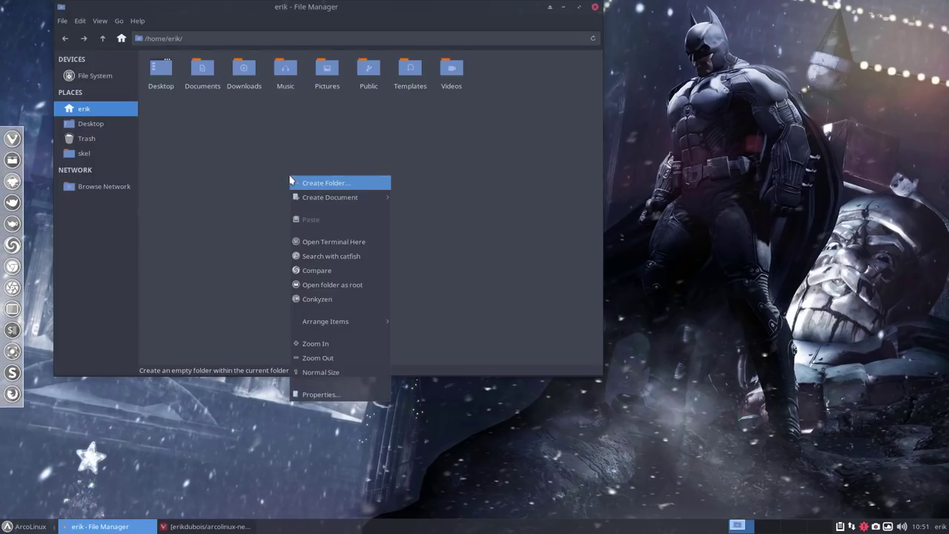
pyautogui.click(344, 183)
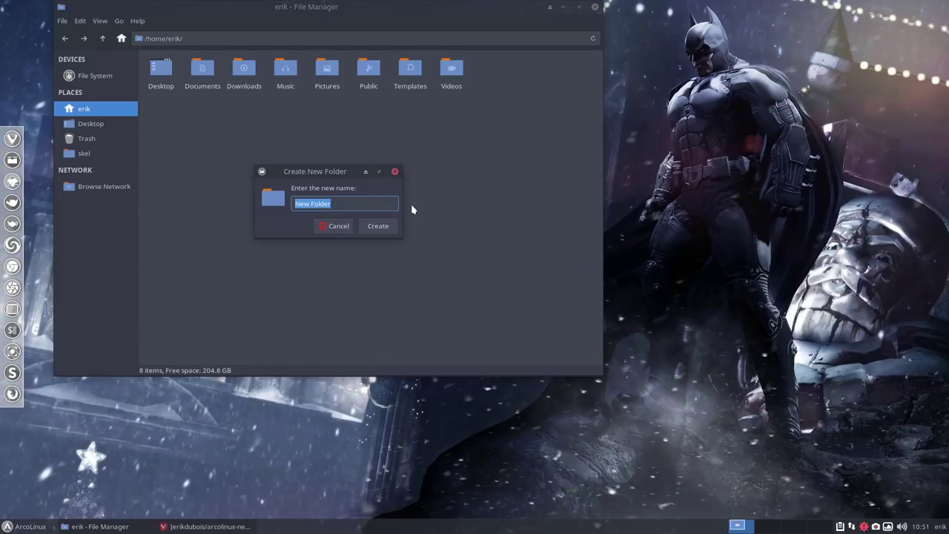
pyautogui.write('DATA')
pyautogui.press('Return')
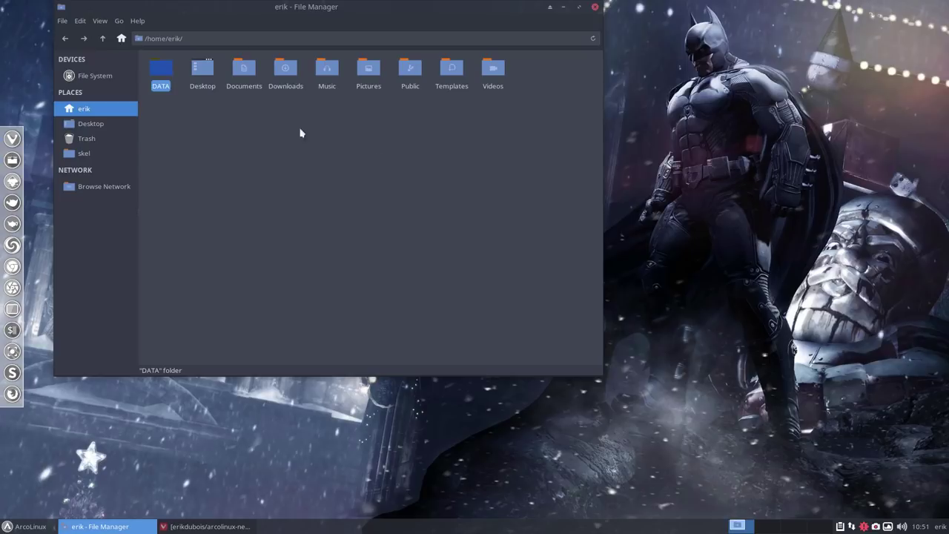
pyautogui.doubleClick(160, 68)
pyautogui.rightClick(219, 101)
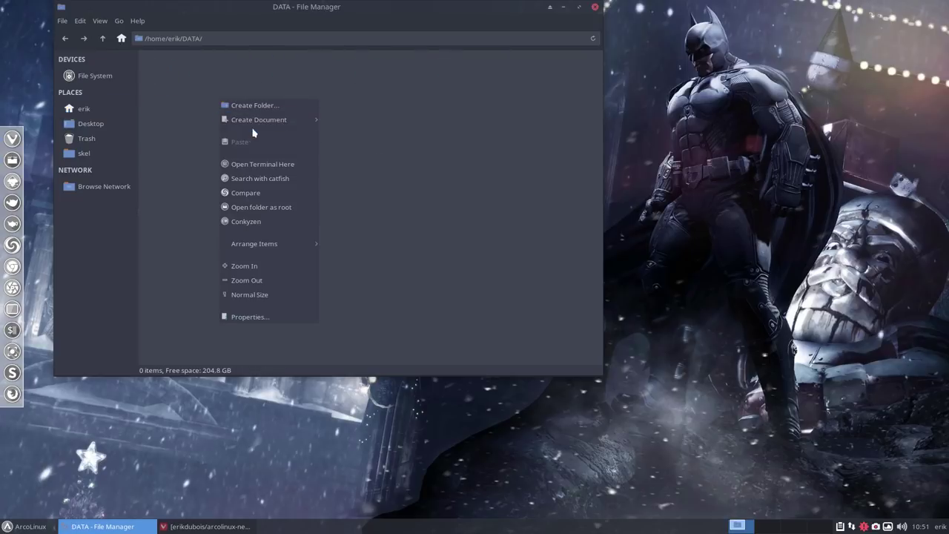
# From a terminal in DATA, git clone the copied arcolinux-nemesis URL, then close the terminal.
pyautogui.click(273, 165)
pyautogui.write('git')
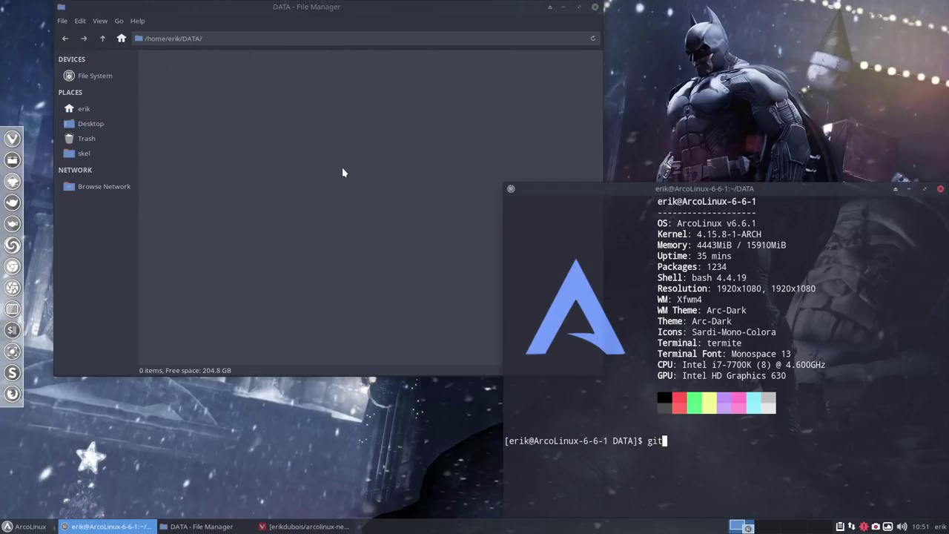
pyautogui.write(' llone')
pyautogui.hotkey('ctrl', 'shift', 'v')
pyautogui.press('Return')
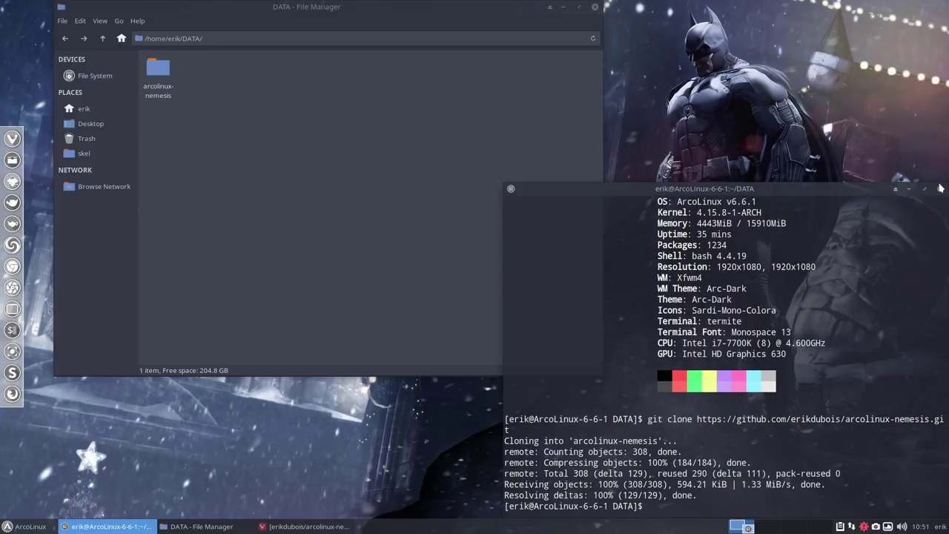
pyautogui.click(941, 188)
# Open arcolinux-nemesis, select 000-use-all-cores-makepkg-conf-v1.sh, and move the window toward centre.
pyautogui.doubleClick(159, 69)
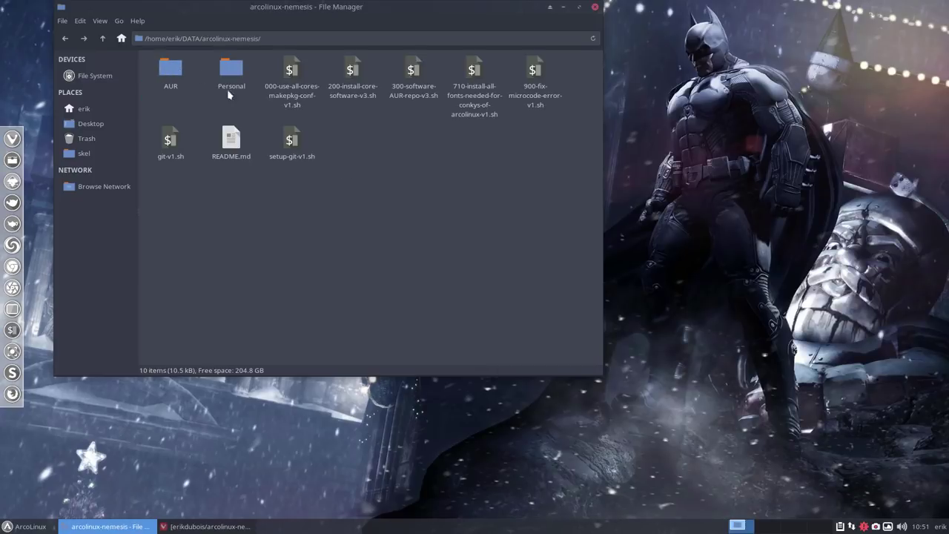
pyautogui.click(290, 74)
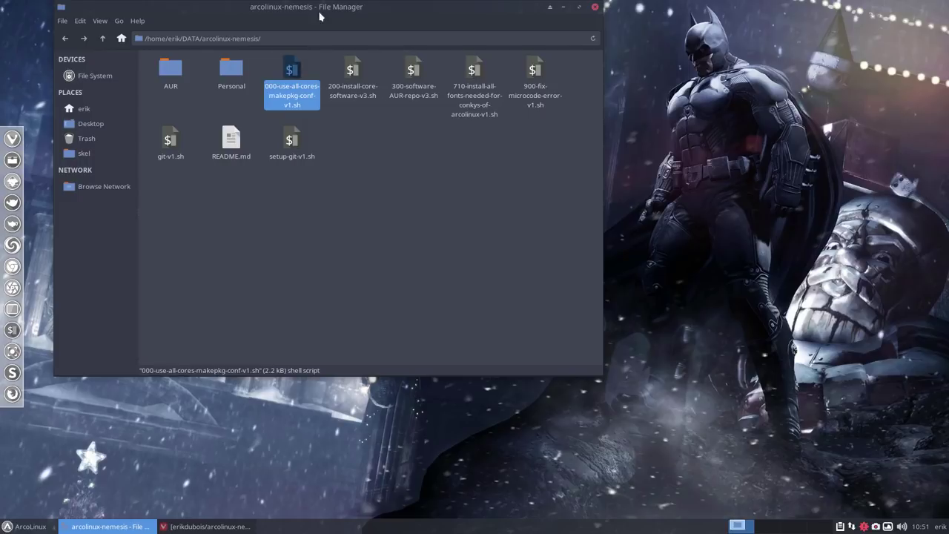
pyautogui.moveTo(322, 6); pyautogui.dragTo(426, 48)
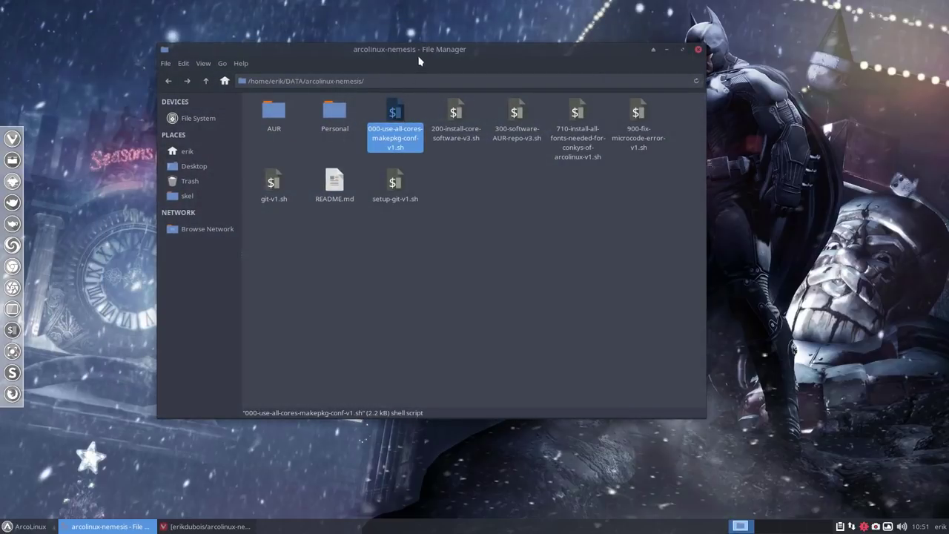
pyautogui.moveTo(424, 49); pyautogui.dragTo(450, 52)
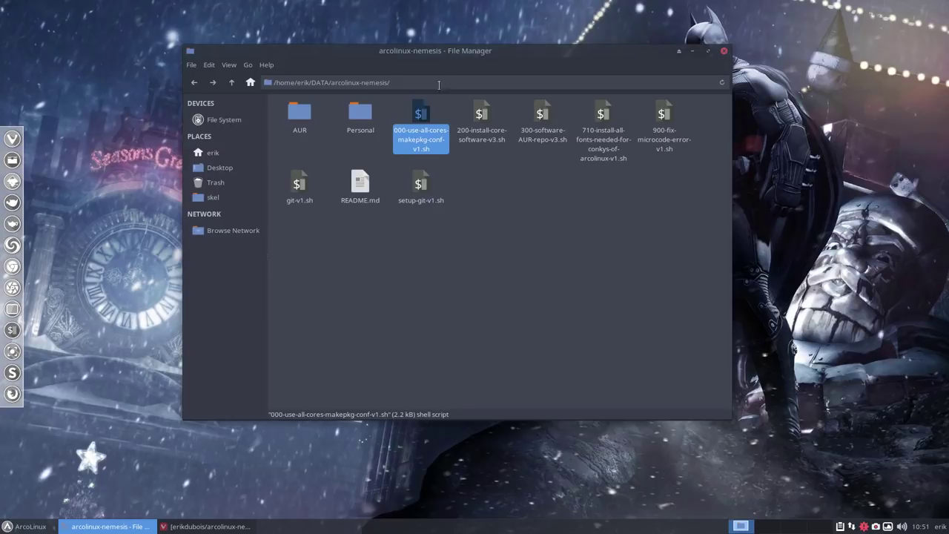
pyautogui.click(500, 203)
pyautogui.click(416, 112)
# Open a terminal in the arcolinux-nemesis folder and arrange both windows.
pyautogui.rightClick(452, 227)
pyautogui.click(520, 294)
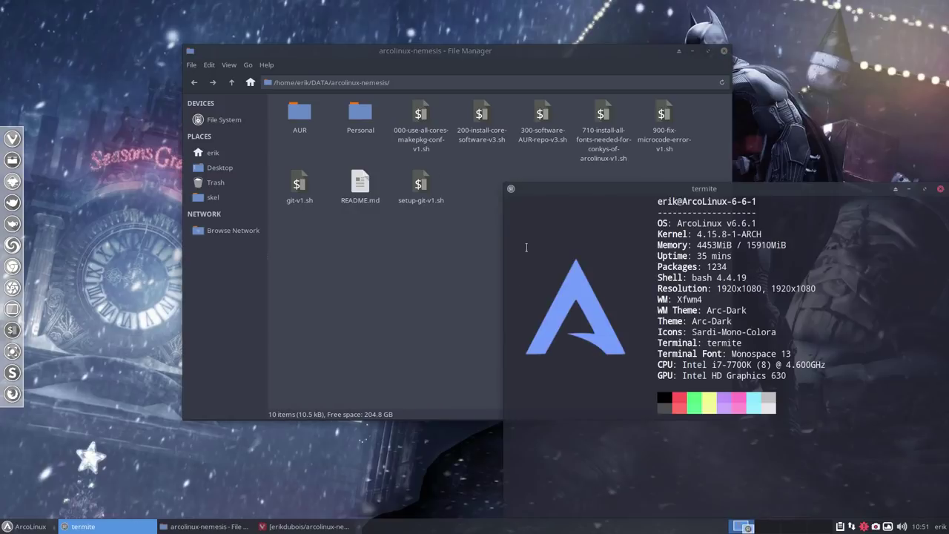
pyautogui.moveTo(475, 48); pyautogui.dragTo(329, 11)
pyautogui.moveTo(699, 191); pyautogui.dragTo(642, 115)
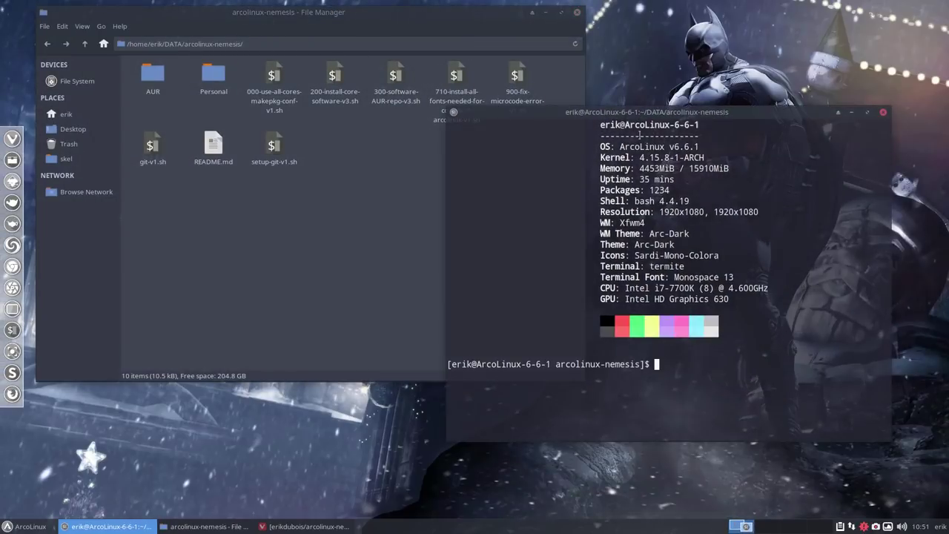
# Run 200-install-core-software-v3.sh with sudo and review the installed dconf-editor output.
pyautogui.write('./200')
pyautogui.press('Tab')
pyautogui.press('Return')
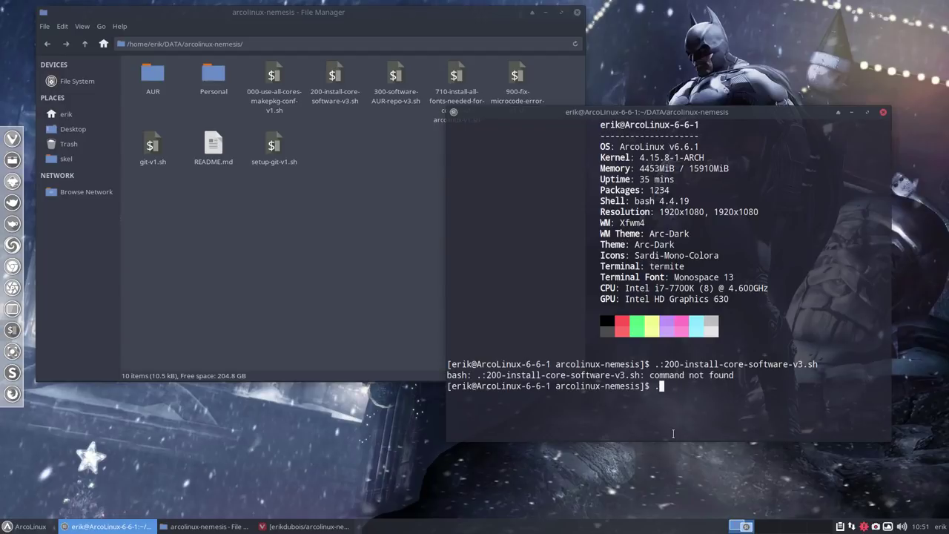
pyautogui.write('./200')
pyautogui.press('Tab')
pyautogui.press('Return')
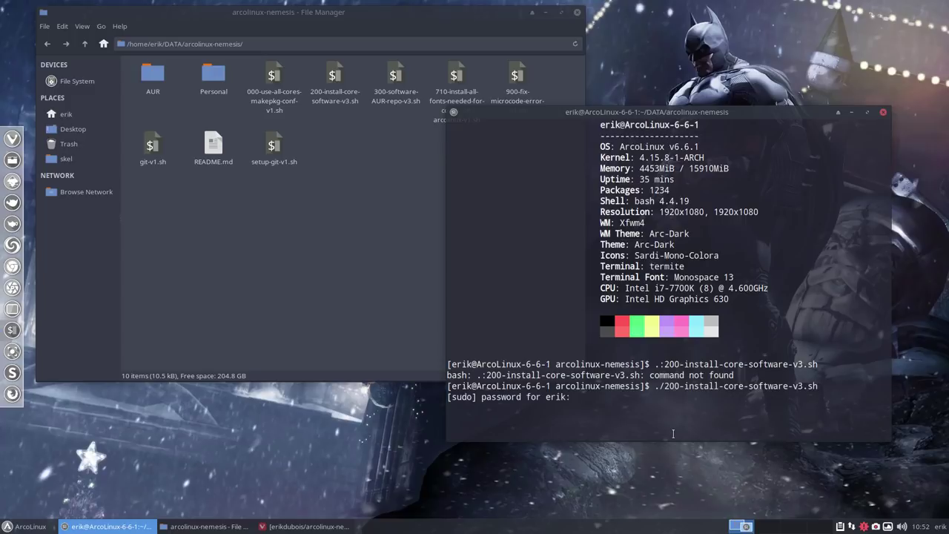
pyautogui.press('Return')
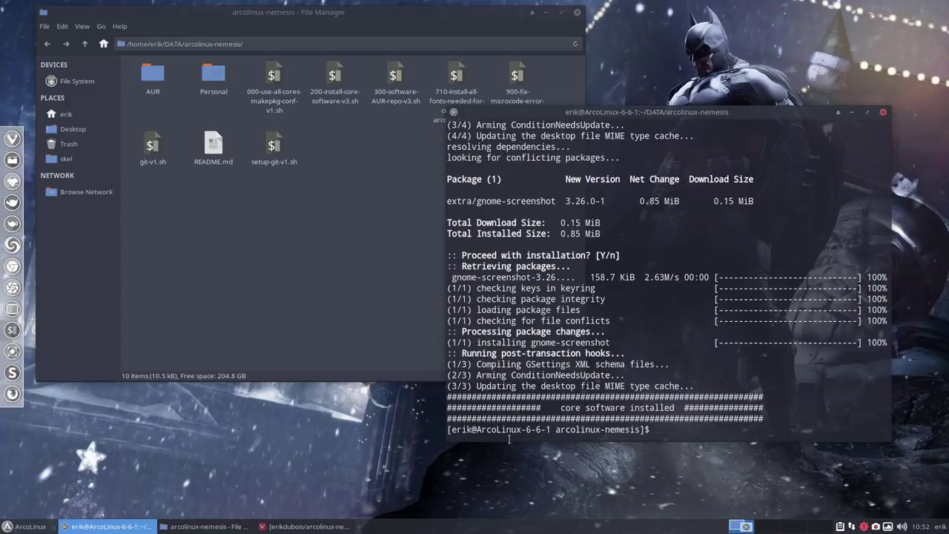
pyautogui.scroll(9, 632, 281)
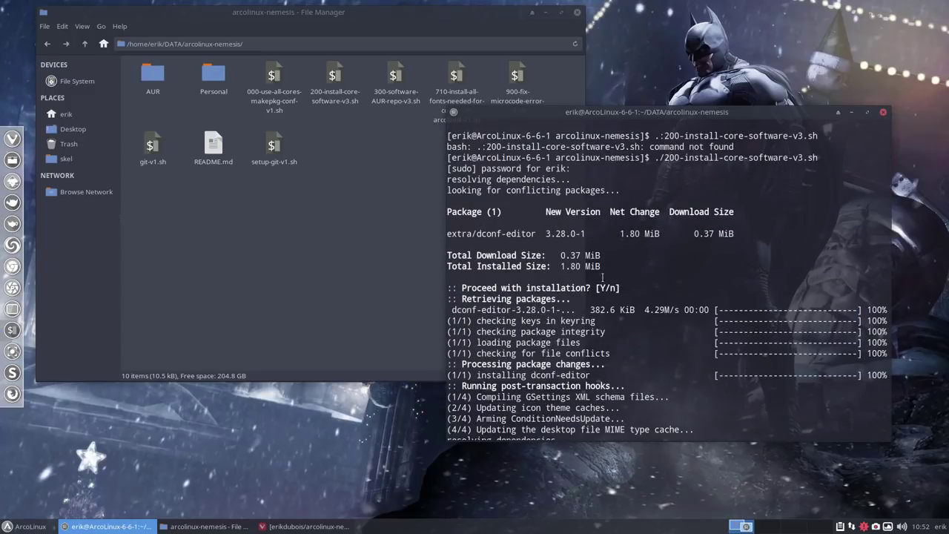
pyautogui.moveTo(471, 233); pyautogui.dragTo(507, 233)
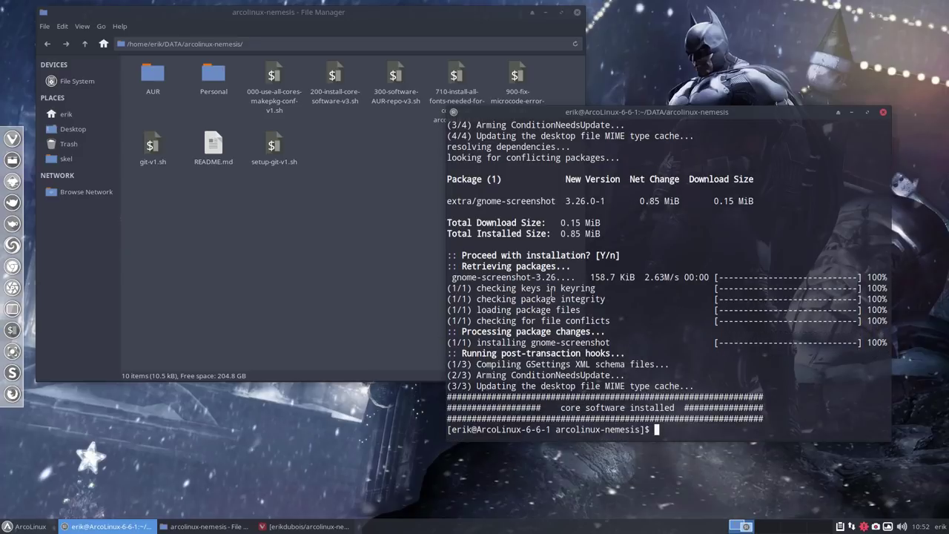
pyautogui.scroll(1, 518, 209)
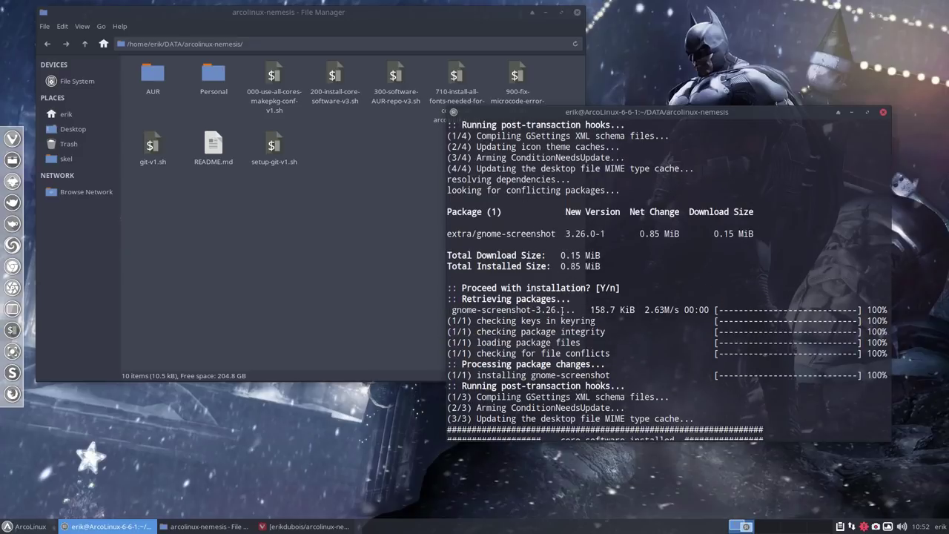
pyautogui.scroll(1, 561, 310)
pyautogui.scroll(-2, 613, 364)
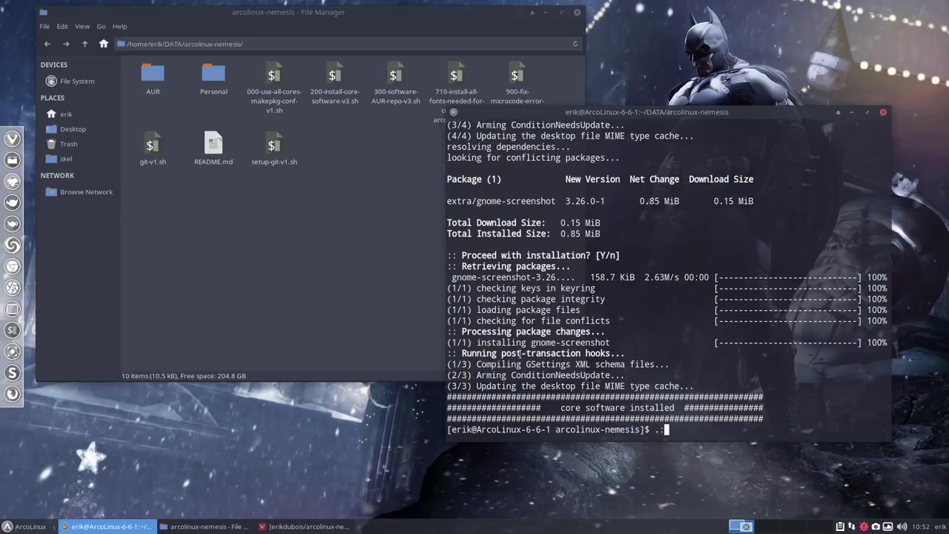
# Run 300-software-AUR-repo-v3.sh so libc++ builds and its 5874 tests start.
pyautogui.write('0')
pyautogui.press('Tab')
pyautogui.press('Return')
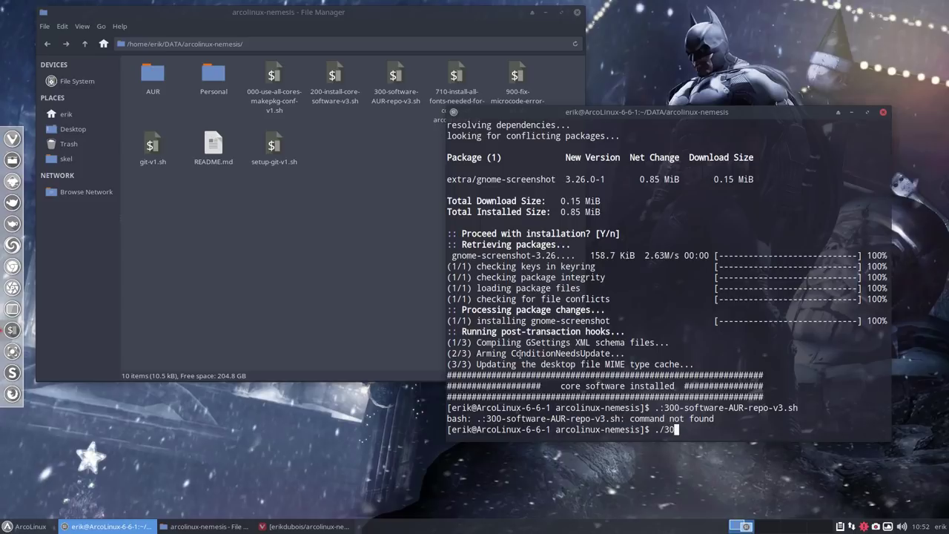
pyautogui.write('./30')
pyautogui.press('Tab')
pyautogui.press('Return')
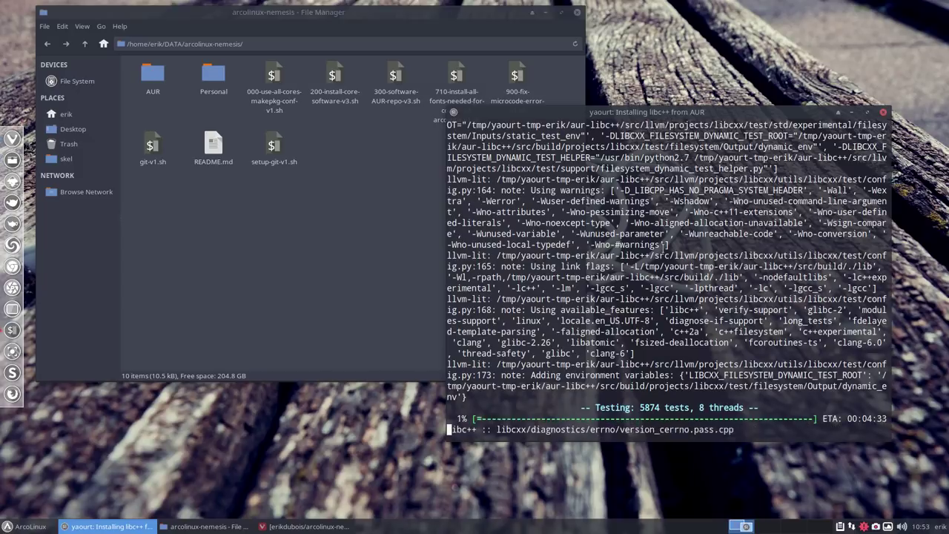
pyautogui.moveTo(639, 407); pyautogui.dragTo(745, 407)
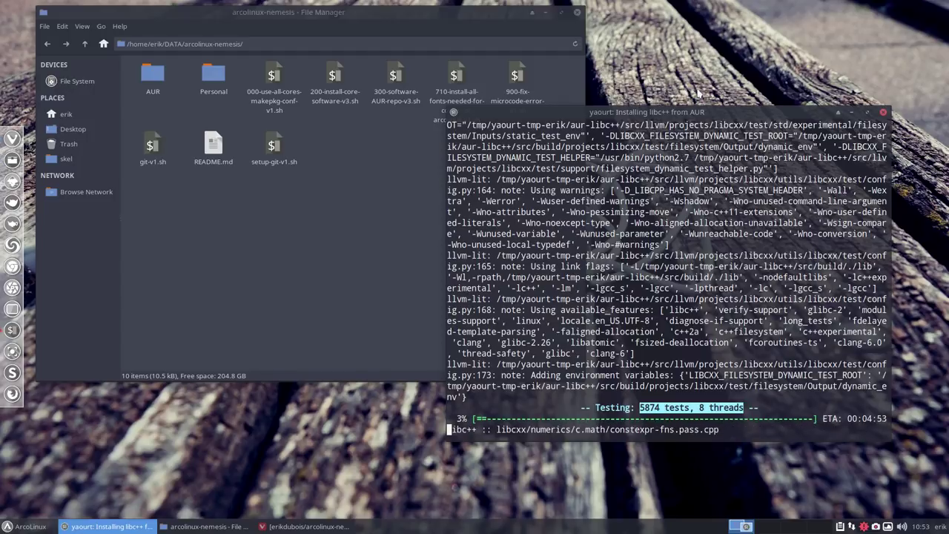
pyautogui.moveTo(697, 112); pyautogui.dragTo(475, 86)
# Choose conky/AUR-Nemesis.conkyrc in Conky Manager, then move the build terminal aside.
pyautogui.rightClick(139, 493)
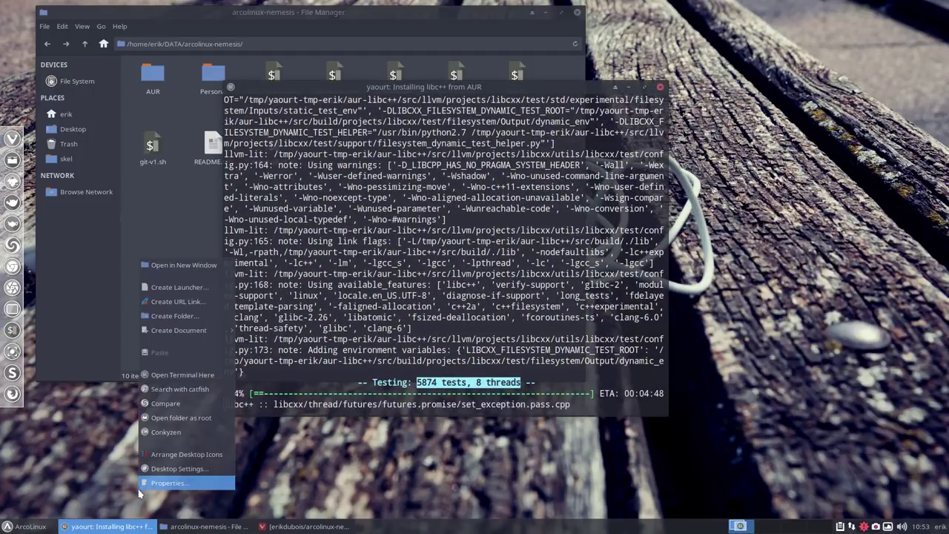
pyautogui.click(165, 431)
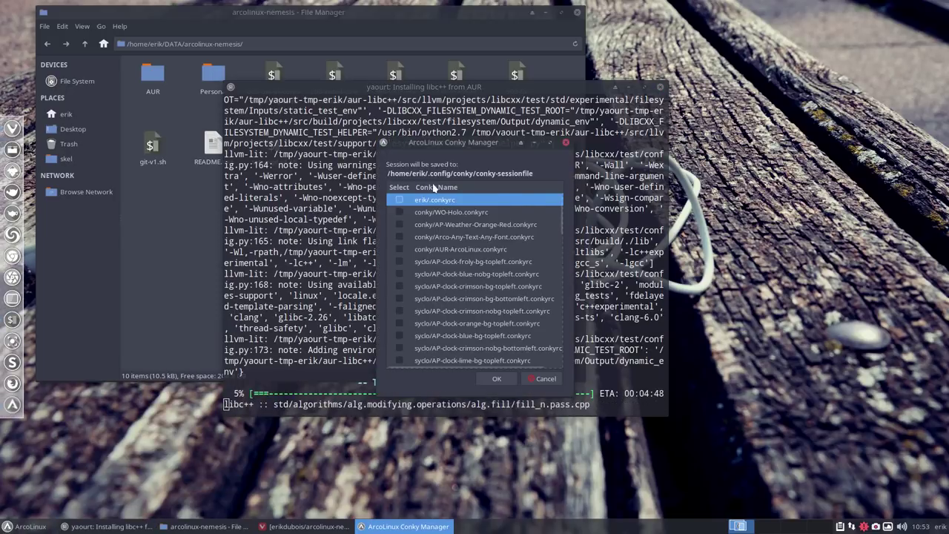
pyautogui.scroll(-5, 437, 295)
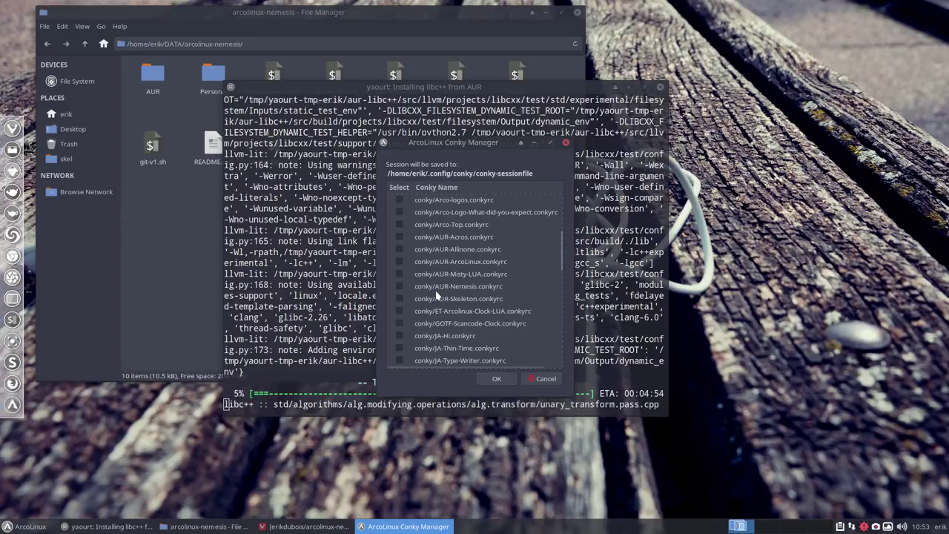
pyautogui.click(399, 286)
pyautogui.click(497, 378)
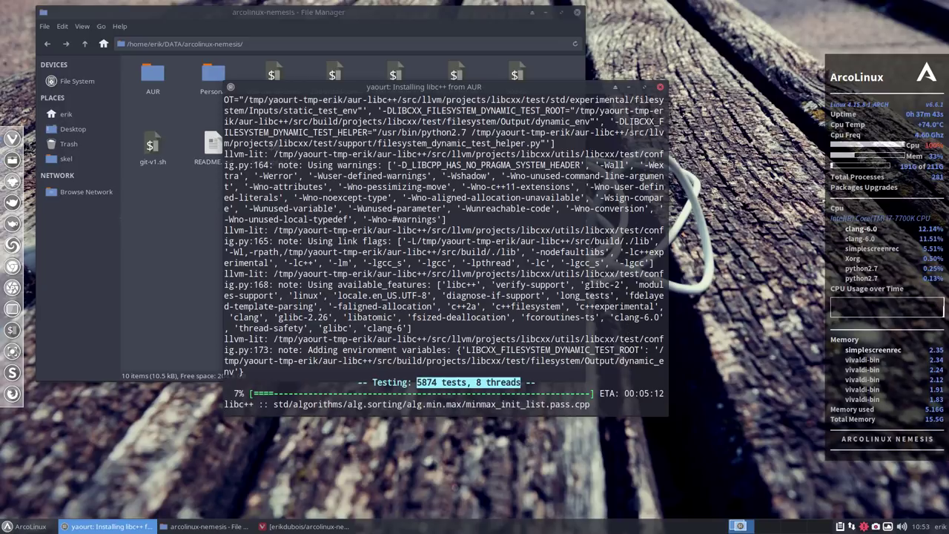
pyautogui.moveTo(415, 86); pyautogui.dragTo(523, 197)
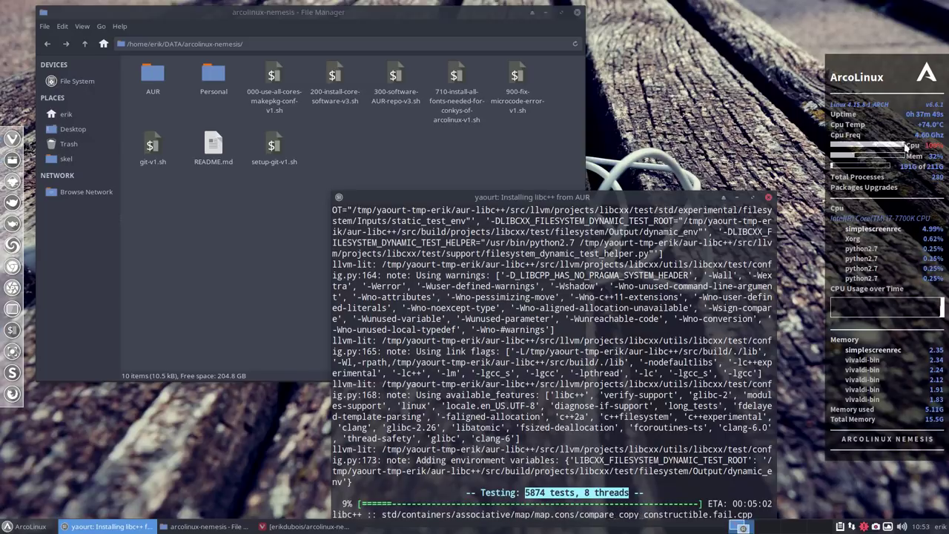
# Select the 000-use-all-cores script, then place the build terminal and Thunar windows side by side.
pyautogui.click(273, 79)
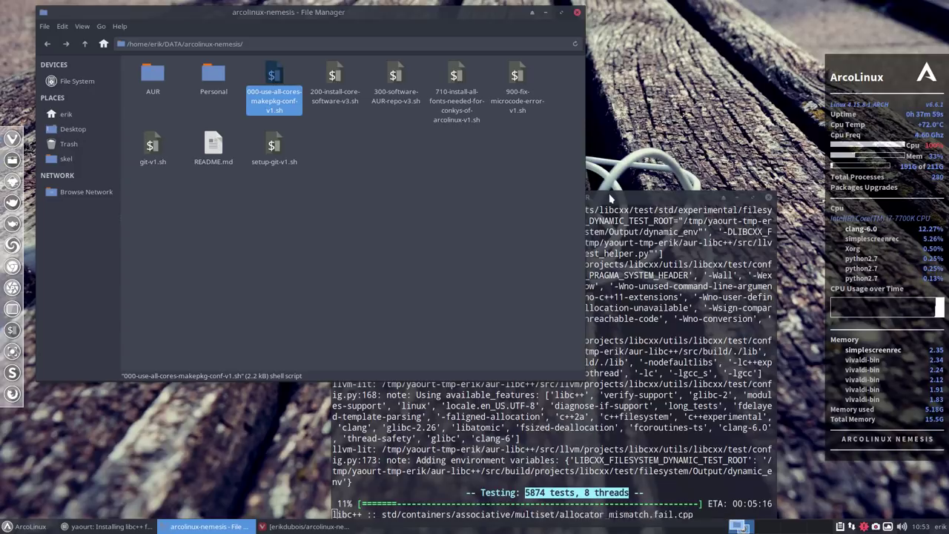
pyautogui.moveTo(610, 199); pyautogui.dragTo(590, 160)
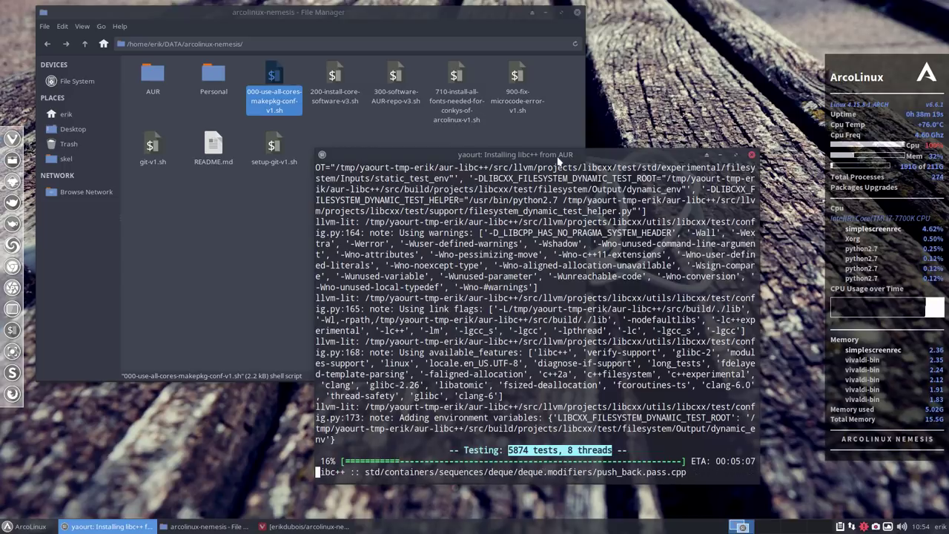
pyautogui.moveTo(676, 159); pyautogui.dragTo(807, 187)
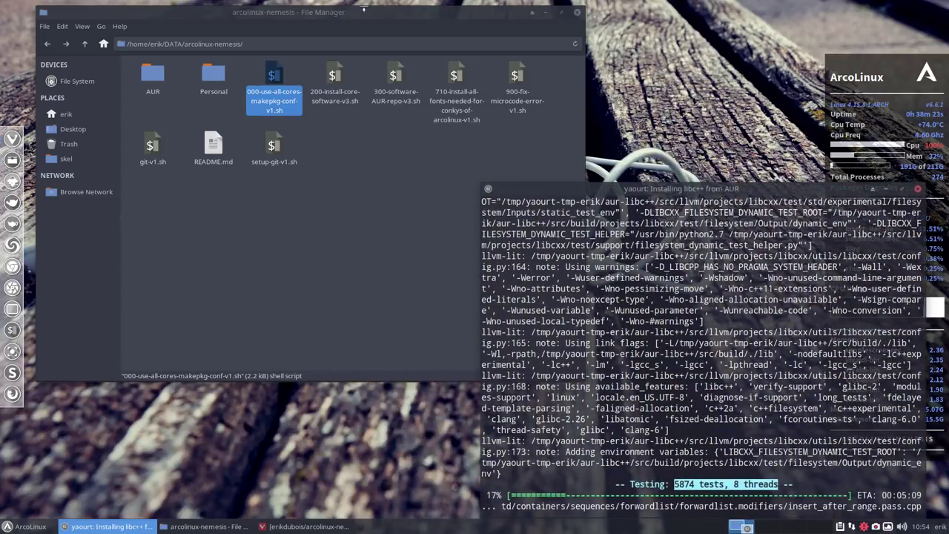
pyautogui.moveTo(296, 13); pyautogui.dragTo(314, 33)
pyautogui.click(376, 203)
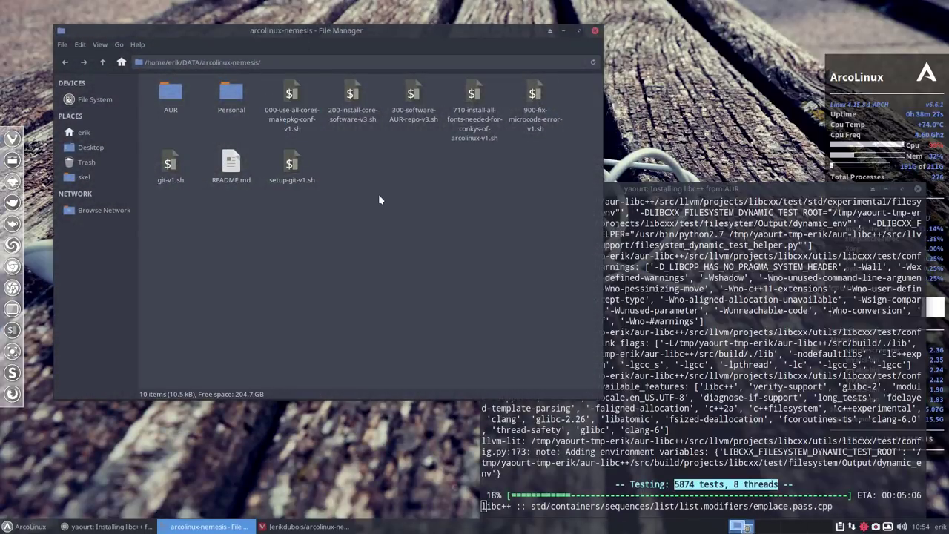
# Open 300-software-AUR-repo-v3.sh in Atom, dismiss Welcome, and agree to send anonymous usage statistics.
pyautogui.click(412, 99)
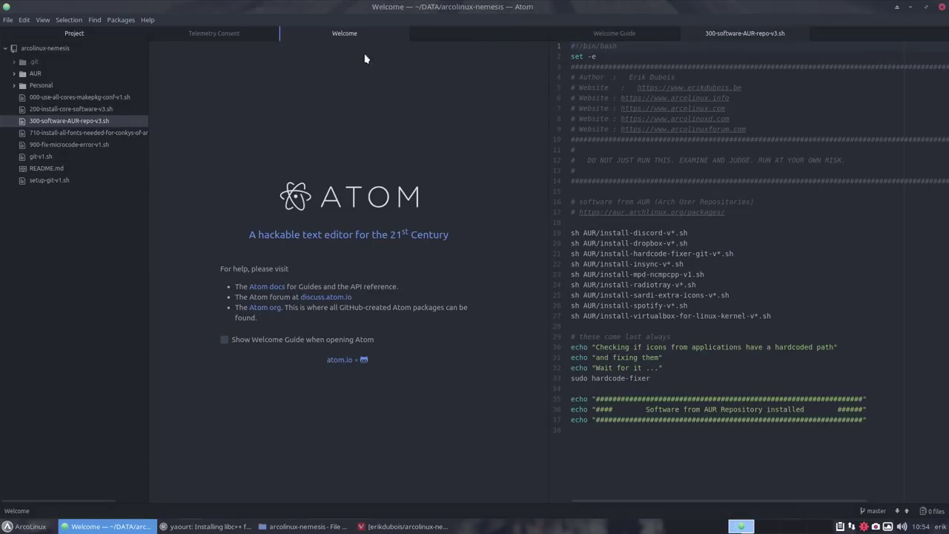
pyautogui.click(400, 34)
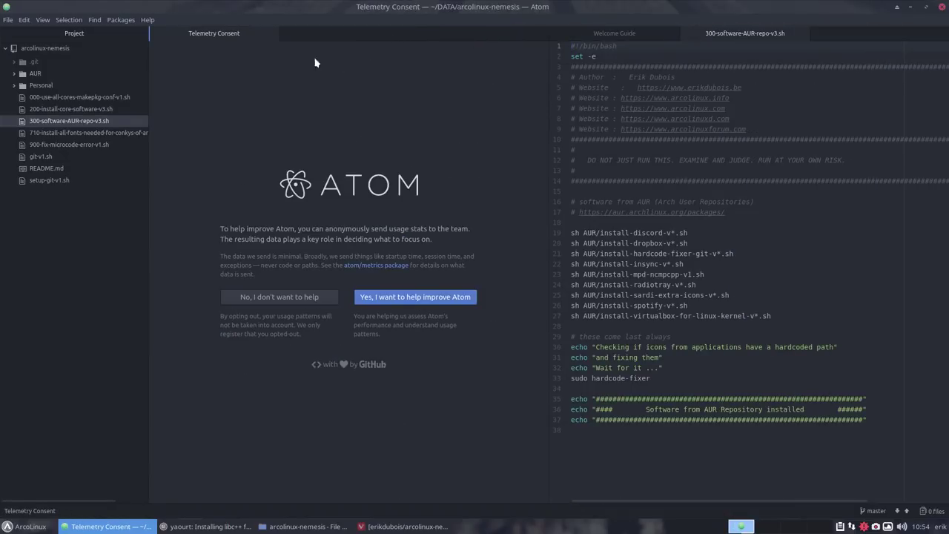
pyautogui.click(385, 298)
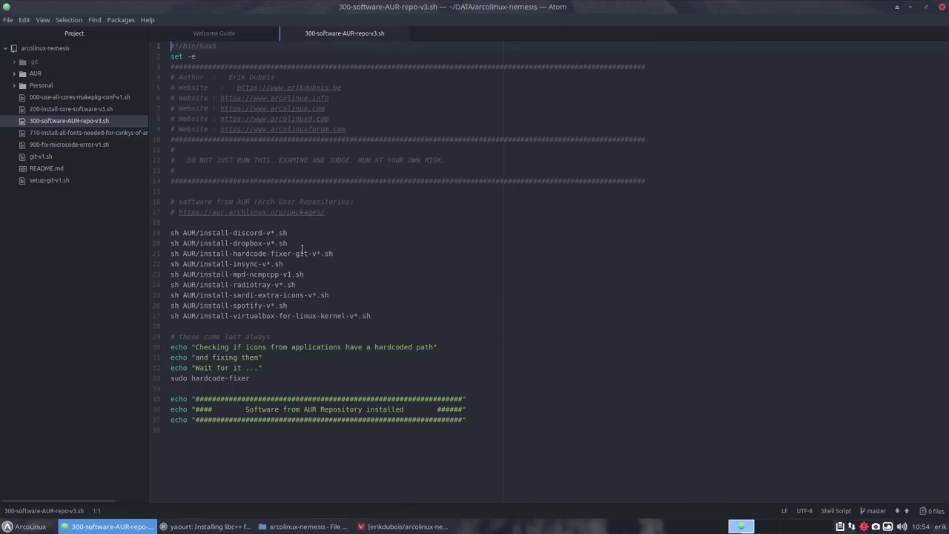
# Highlight the dropbox, hardcode-fixer, insync and mpd-ncmpcpp install lines (lines 20–23).
pyautogui.moveTo(294, 244); pyautogui.dragTo(175, 242)
pyautogui.moveTo(340, 253); pyautogui.dragTo(178, 251)
pyautogui.click(293, 265)
pyautogui.moveTo(287, 264); pyautogui.dragTo(184, 264)
pyautogui.moveTo(303, 274); pyautogui.dragTo(162, 279)
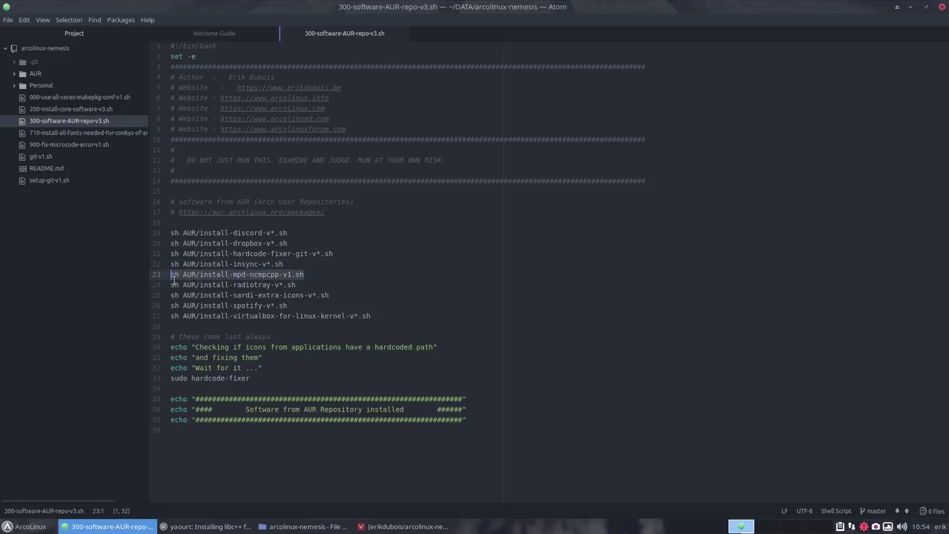
pyautogui.click(295, 275)
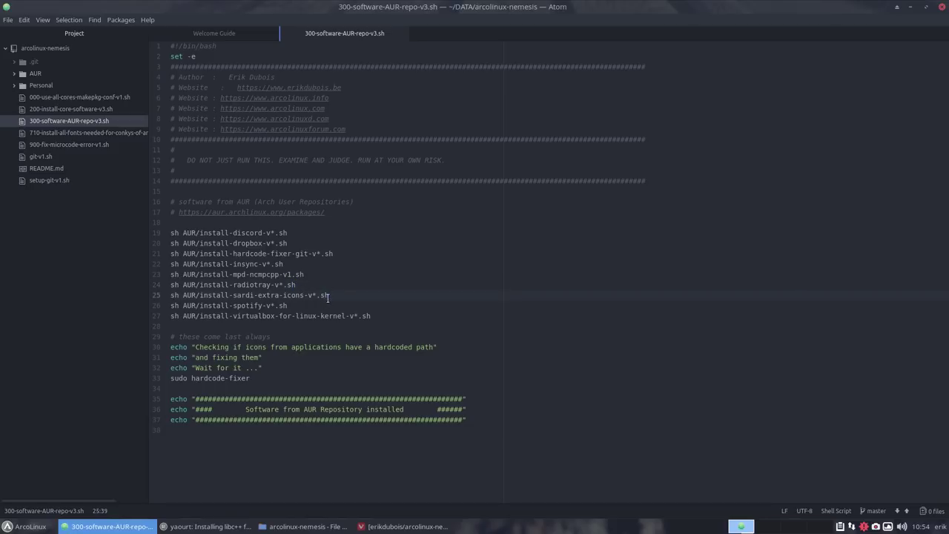
# Highlight the sardi-extra-icons and spotify installs and the hardcode-fixer lines 21 and 33.
pyautogui.moveTo(327, 298); pyautogui.dragTo(158, 299)
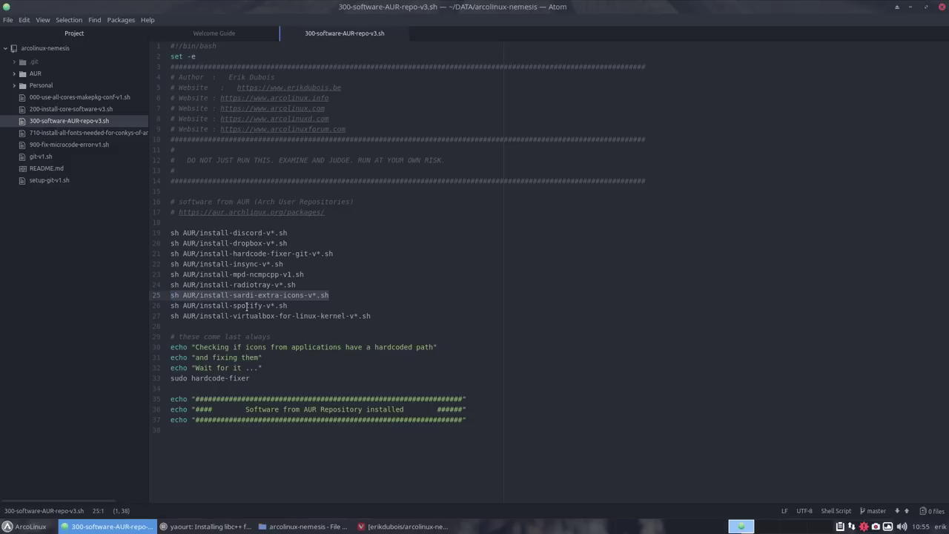
pyautogui.moveTo(295, 306); pyautogui.dragTo(170, 308)
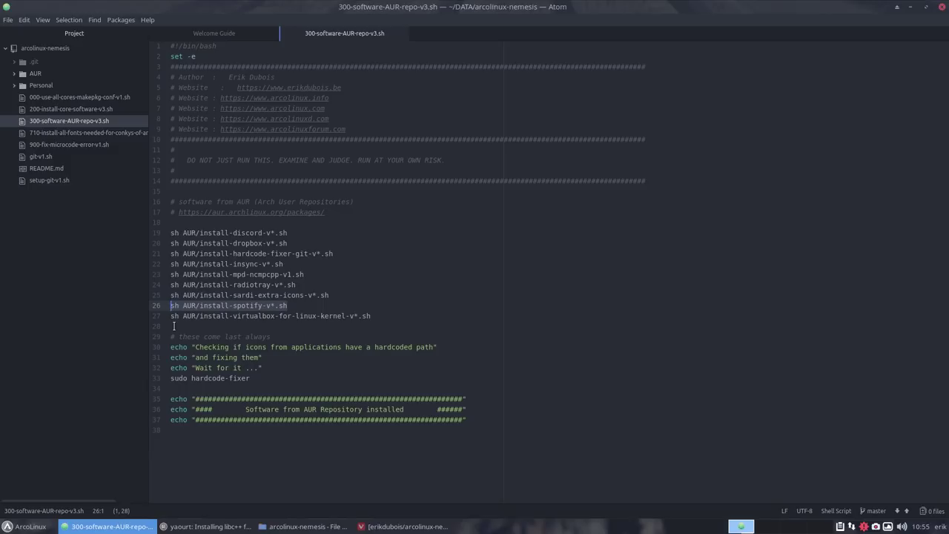
pyautogui.click(276, 317)
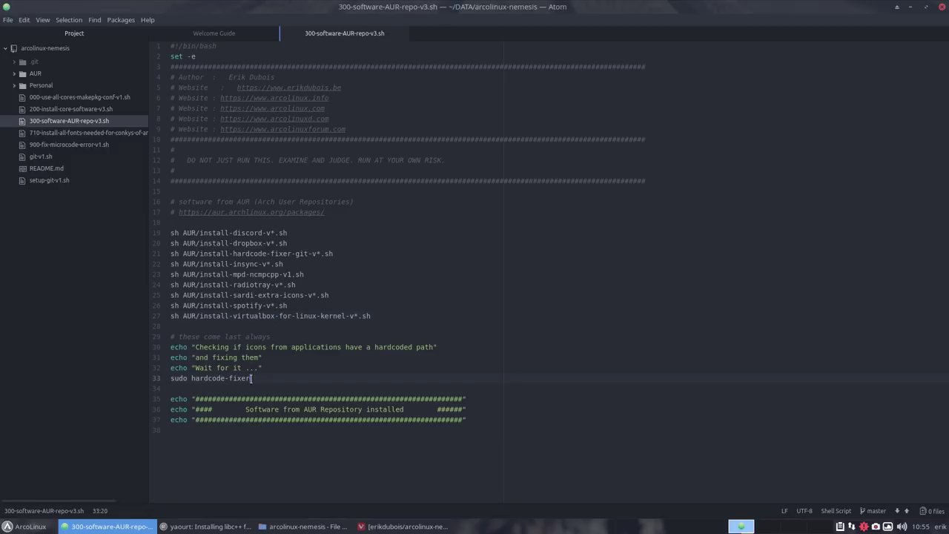
pyautogui.moveTo(254, 378); pyautogui.dragTo(168, 382)
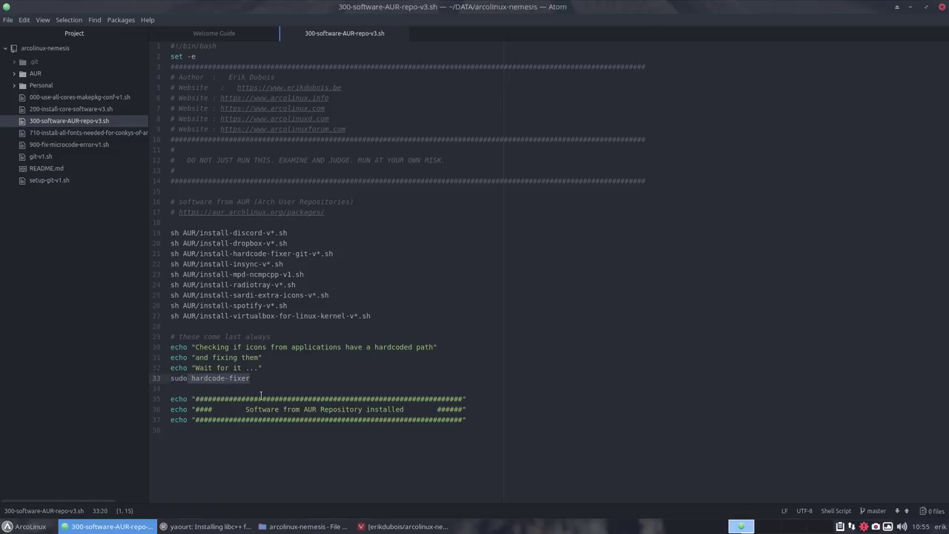
pyautogui.moveTo(333, 254); pyautogui.dragTo(170, 255)
pyautogui.moveTo(259, 370); pyautogui.dragTo(259, 386)
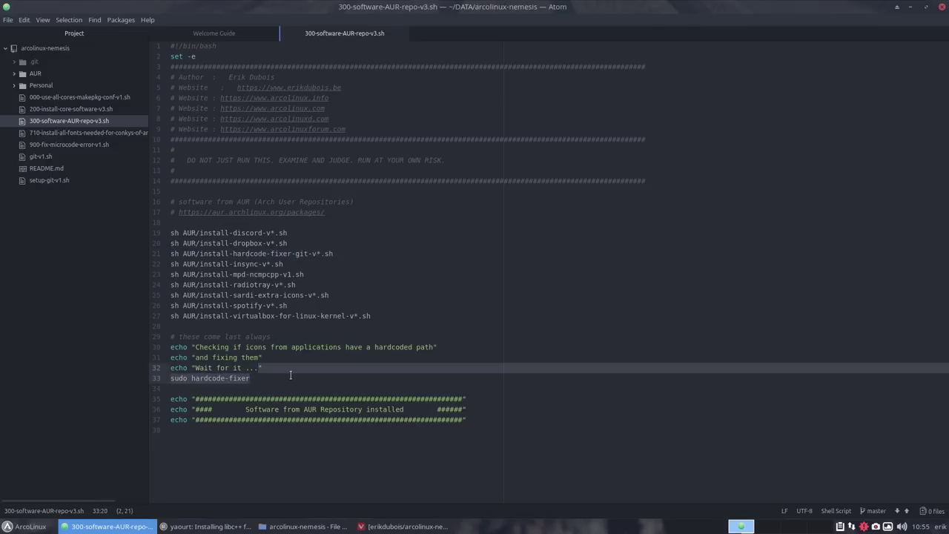
pyautogui.click(288, 378)
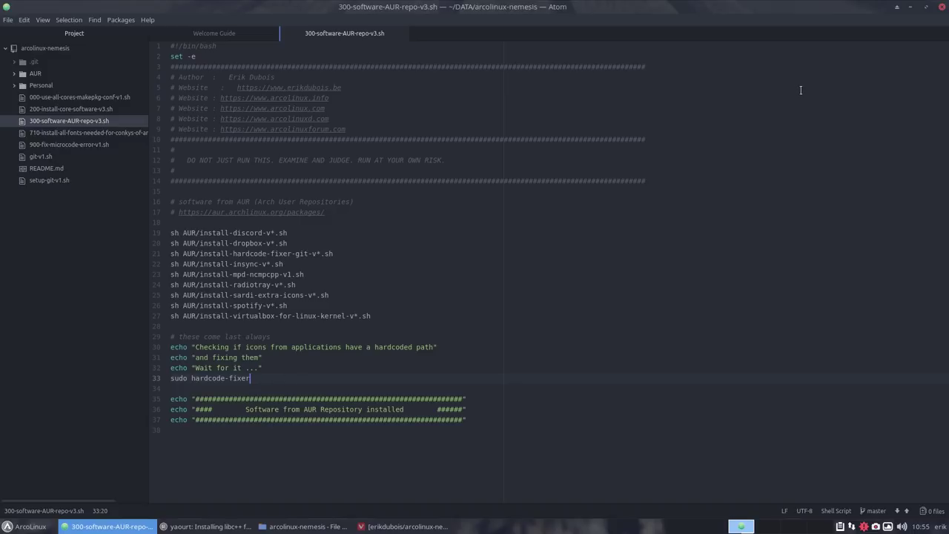
# Close the script tab, the Welcome Guide and the Atom editor.
pyautogui.click(402, 34)
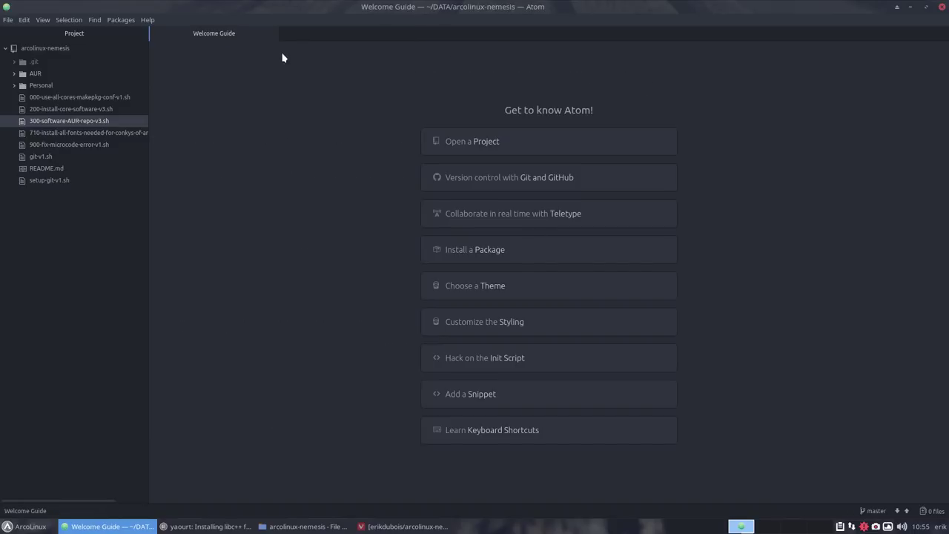
pyautogui.click(272, 34)
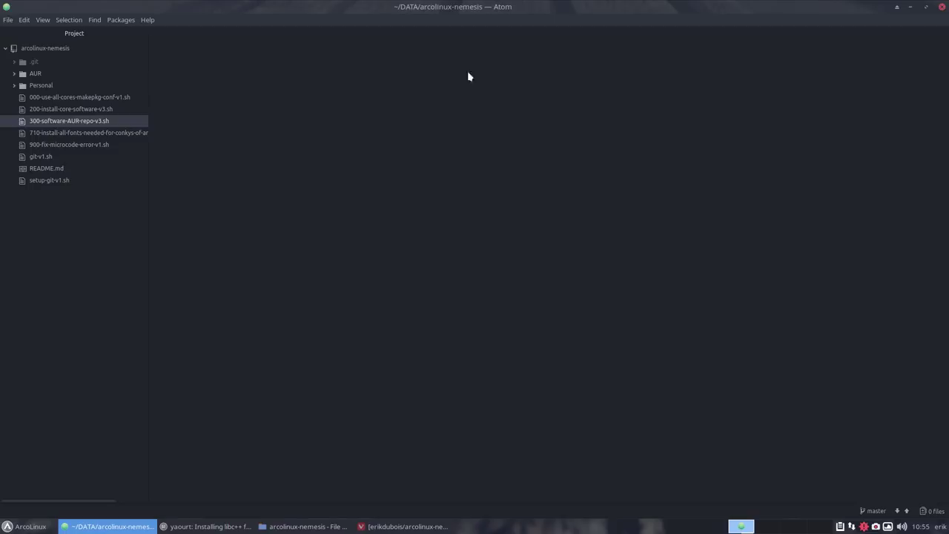
pyautogui.click(942, 7)
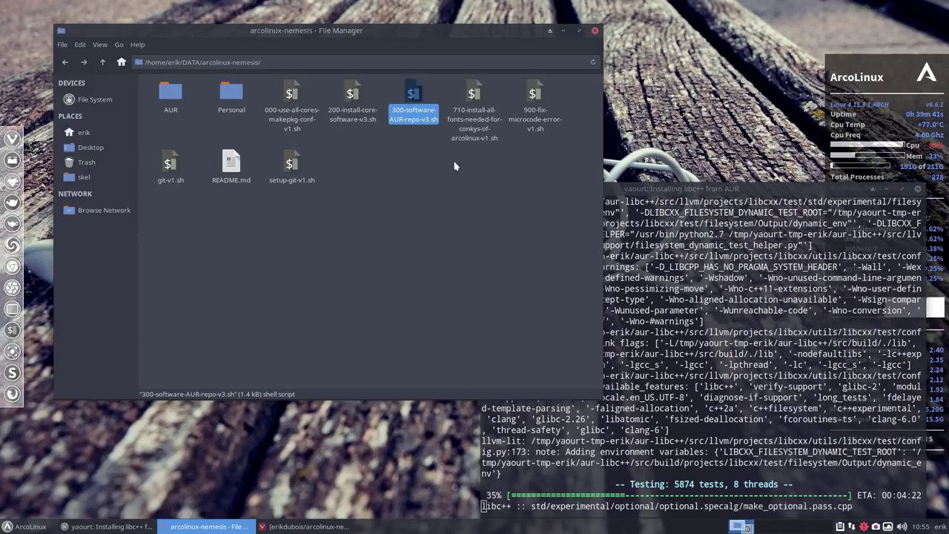
# Open a terminal in the arcolinux-nemesis folder from Thunar and move it centre-left.
pyautogui.click(474, 93)
pyautogui.hotkey('alt', 'Tab')
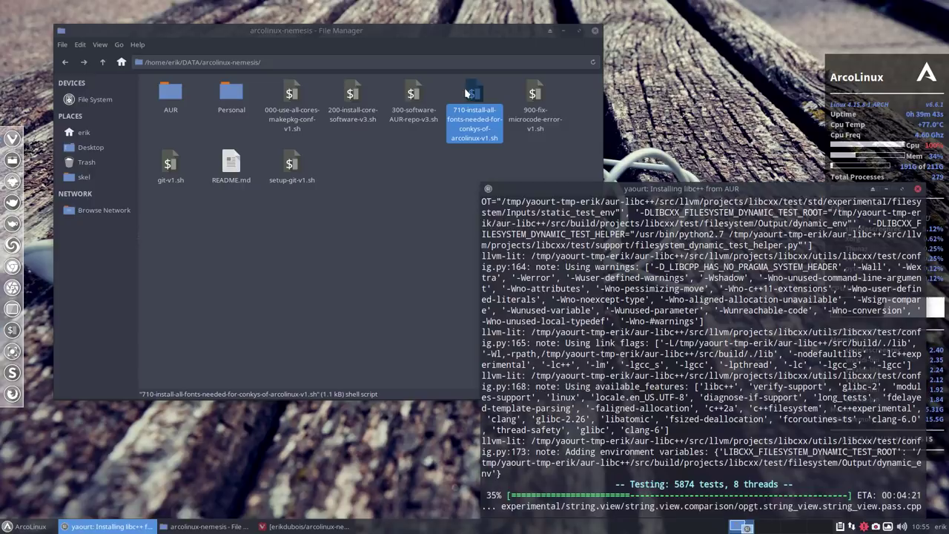
pyautogui.click(464, 88)
pyautogui.rightClick(334, 293)
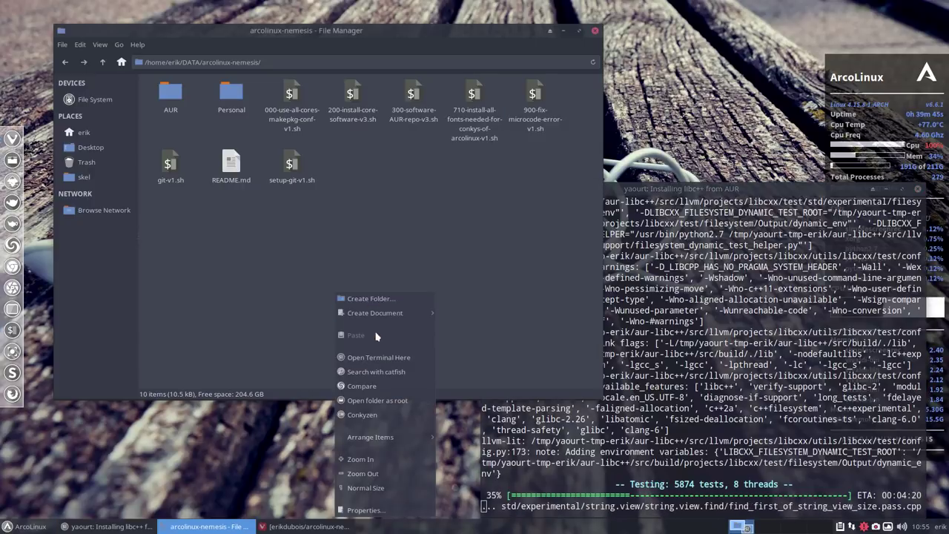
pyautogui.click(378, 357)
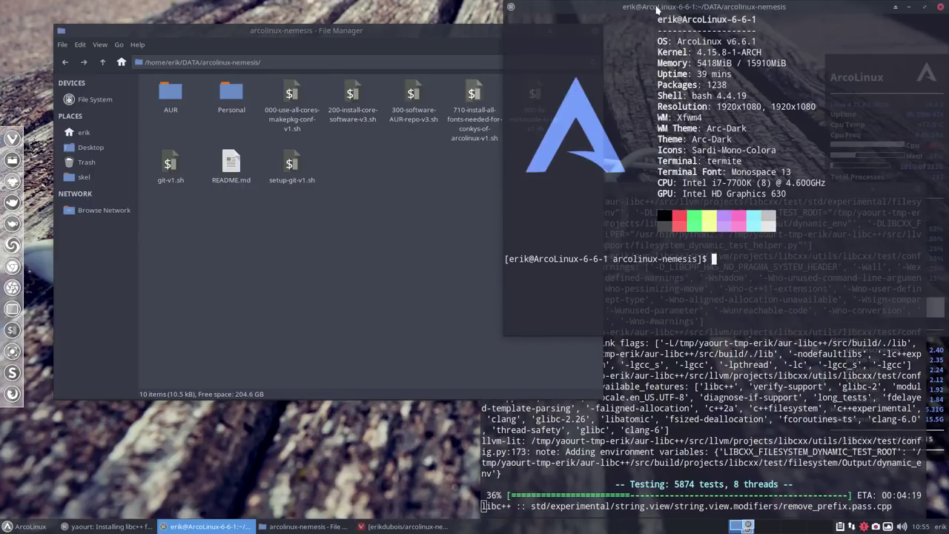
pyautogui.moveTo(627, 17); pyautogui.dragTo(274, 213)
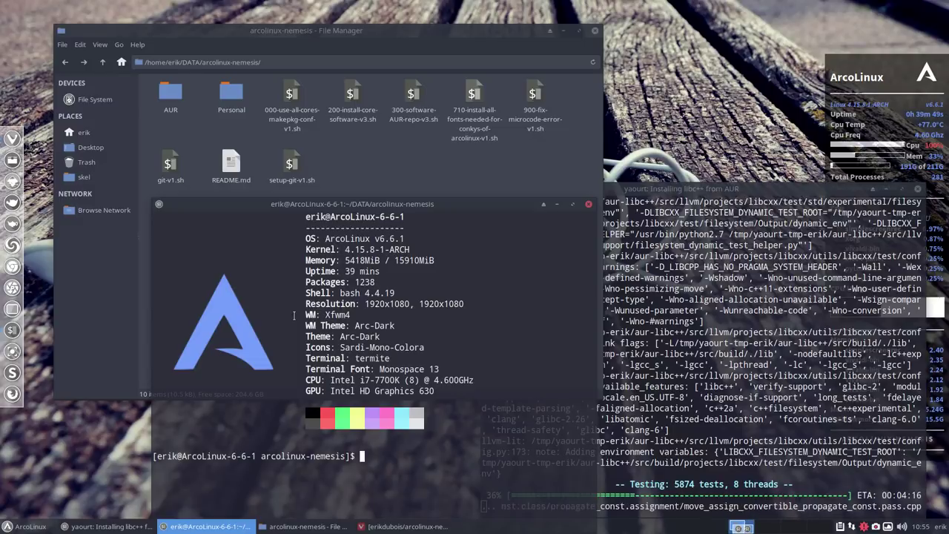
# Run ./710-install-all-fonts-needed-for-conkys-of-arcolinux-v1.sh using Tab completion.
pyautogui.write('./740')
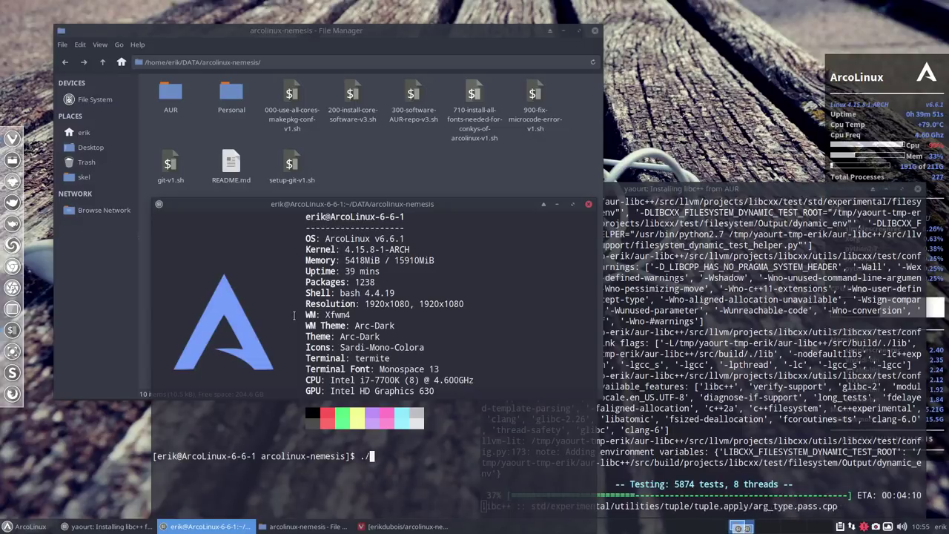
pyautogui.press('BackSpace')
pyautogui.press('BackSpace')
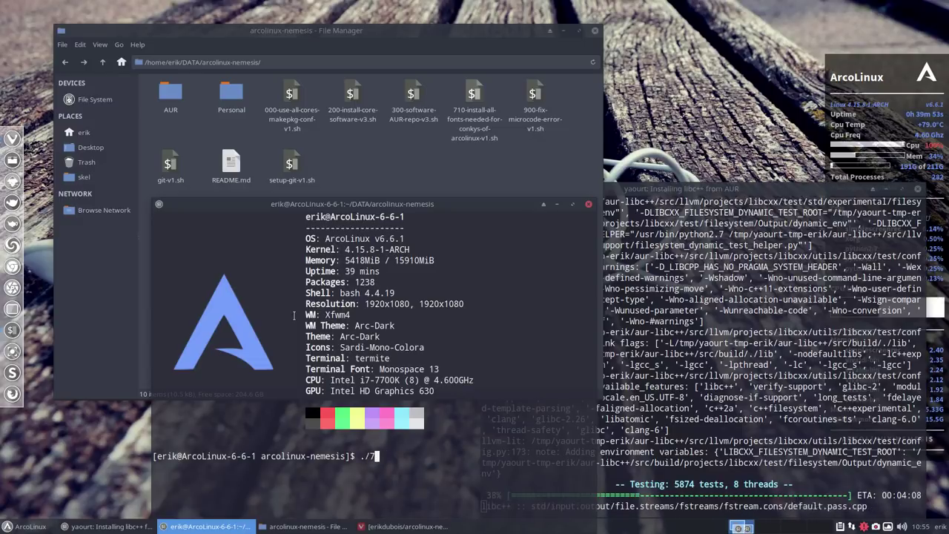
pyautogui.write('10')
pyautogui.press('Tab')
pyautogui.press('Return')
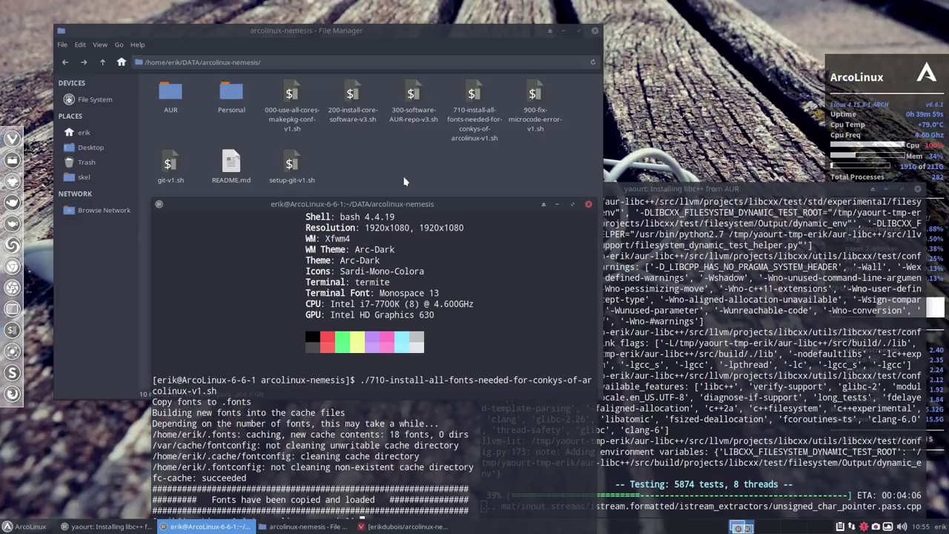
pyautogui.moveTo(400, 203); pyautogui.dragTo(370, 181)
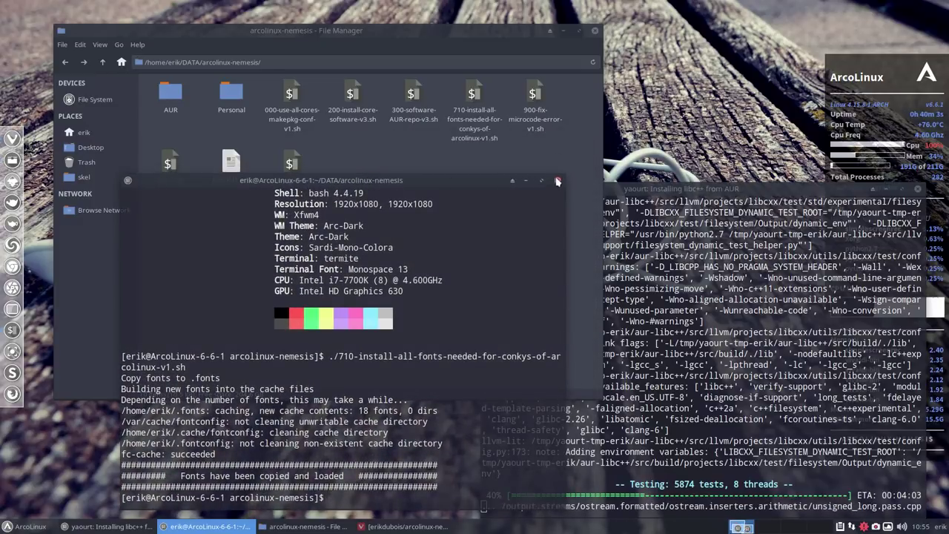
# Minimize the file manager, terminal and yaourt build windows to clear the desktop.
pyautogui.click(563, 33)
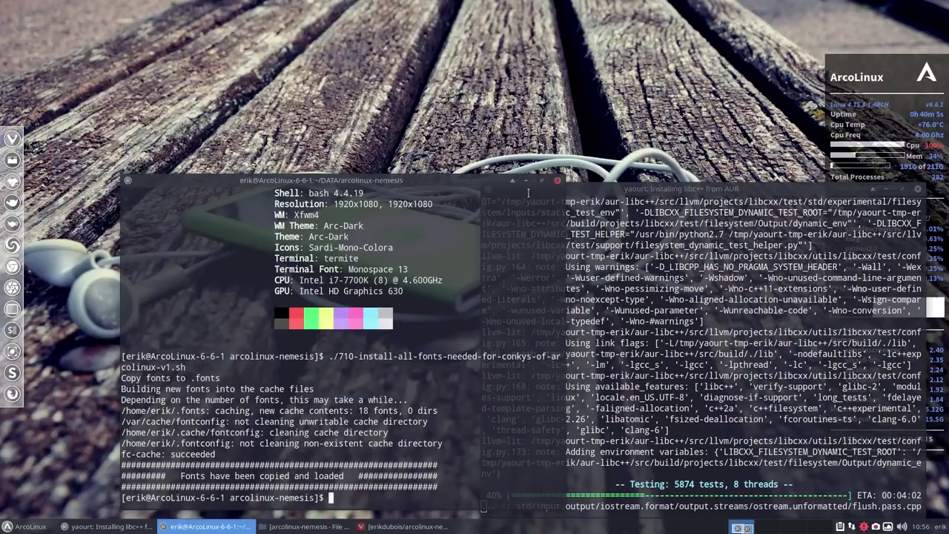
pyautogui.click(526, 181)
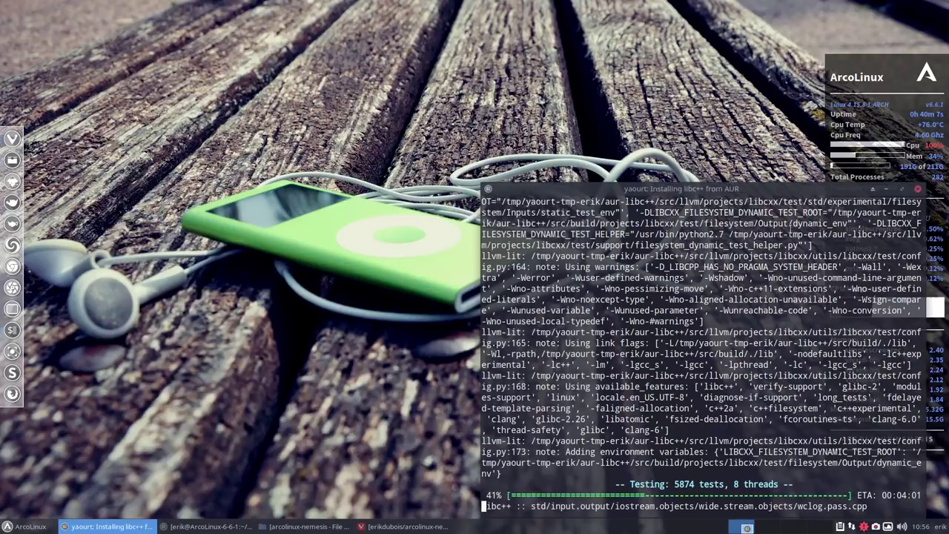
pyautogui.click(880, 190)
# Add the Arco-Logo-What-did-you-expect conky from the desktop menu's conky manager.
pyautogui.rightClick(214, 258)
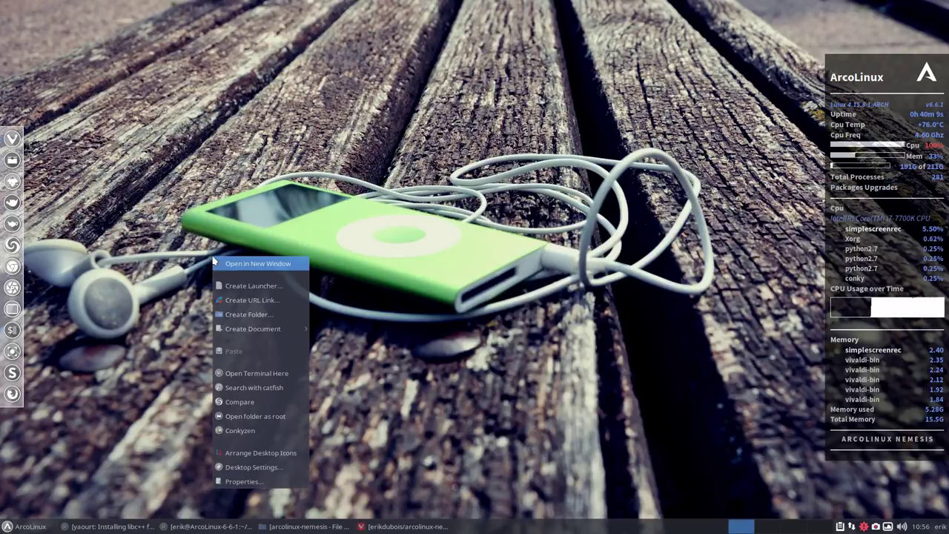
pyautogui.click(258, 434)
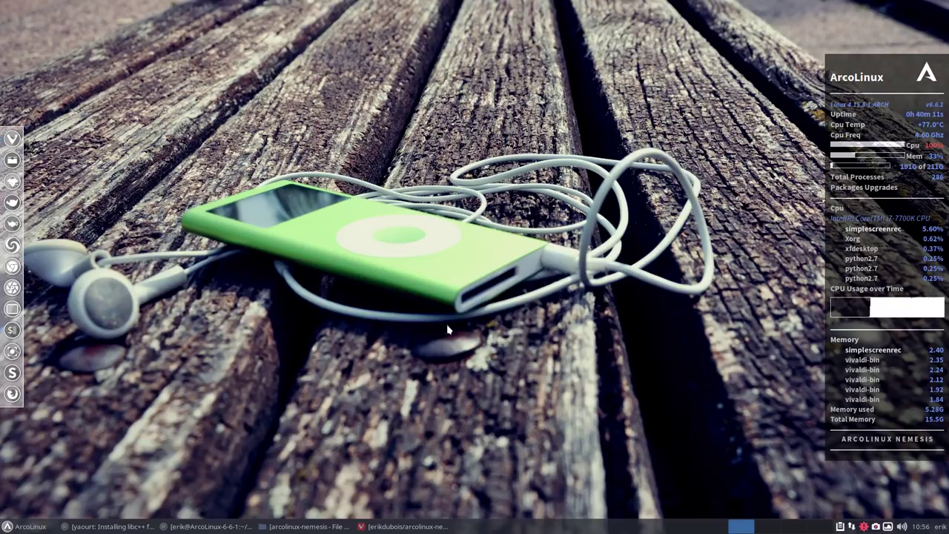
pyautogui.scroll(-8, 444, 311)
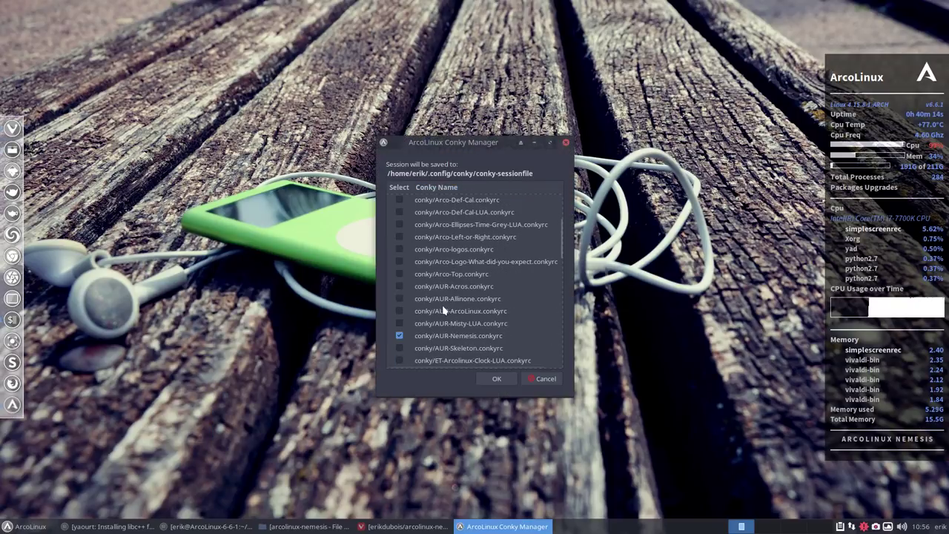
pyautogui.click(408, 263)
pyautogui.click(497, 379)
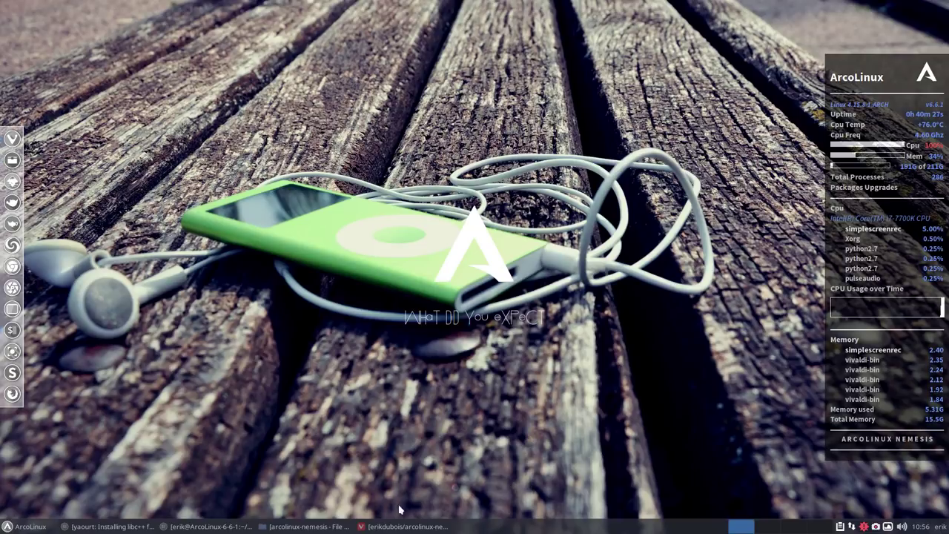
# Raise the terminal and Thunar, and select 900-fix-microcode-error-v1.sh.
pyautogui.click(219, 527)
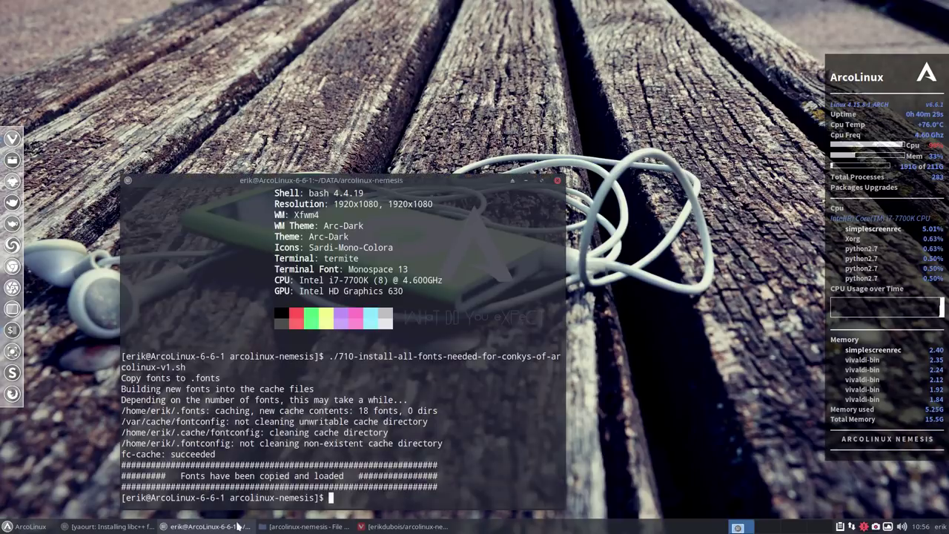
pyautogui.click(302, 527)
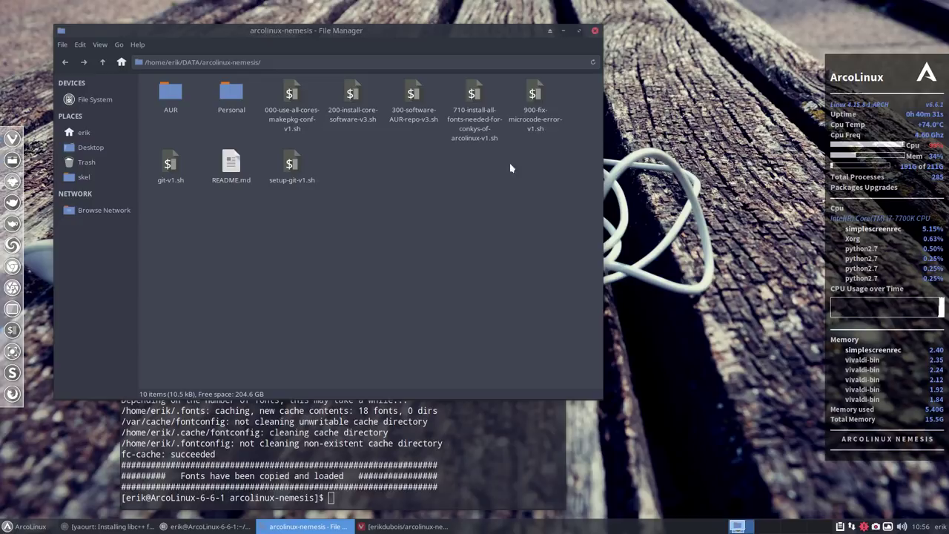
pyautogui.click(534, 115)
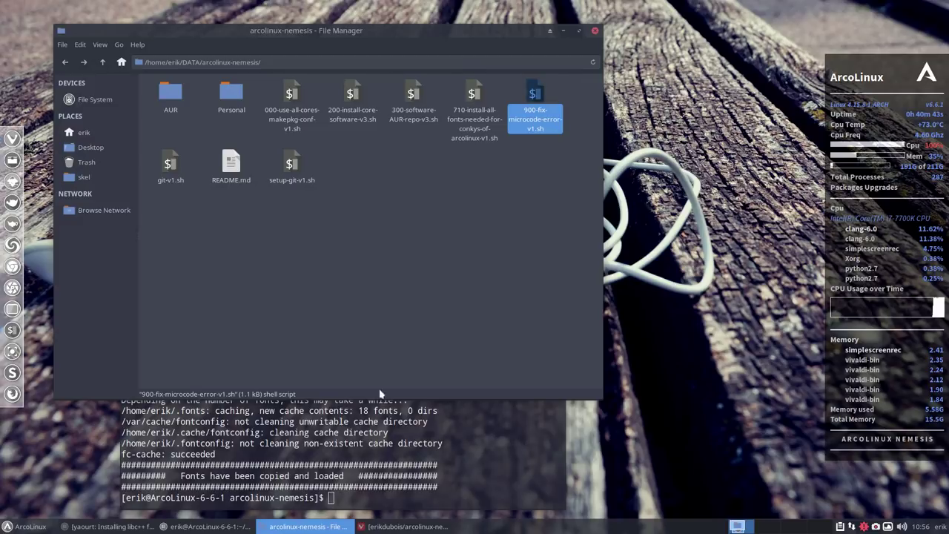
# Run ./900-fix-microcode-error-v1.sh in the terminal and supply the sudo password.
pyautogui.click(349, 460)
pyautogui.write('./9')
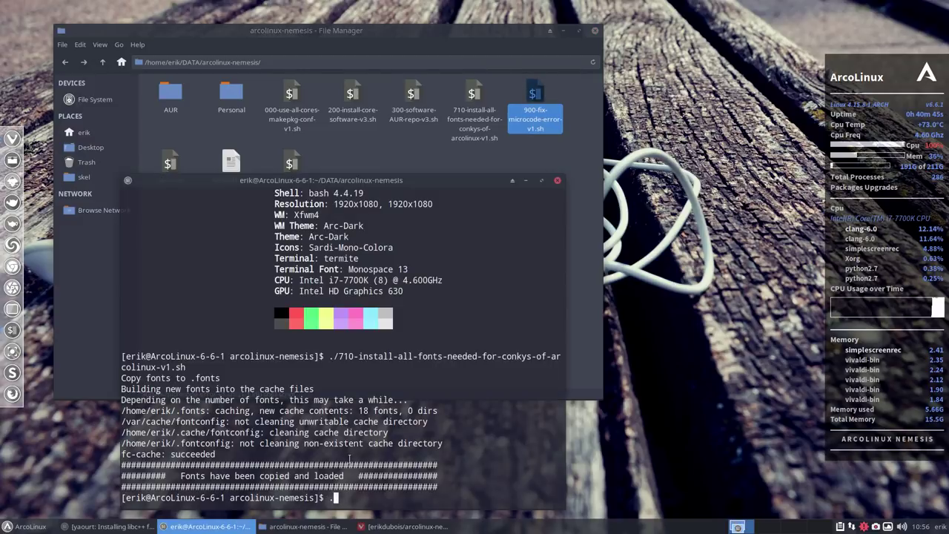
pyautogui.write('00')
pyautogui.press('Tab')
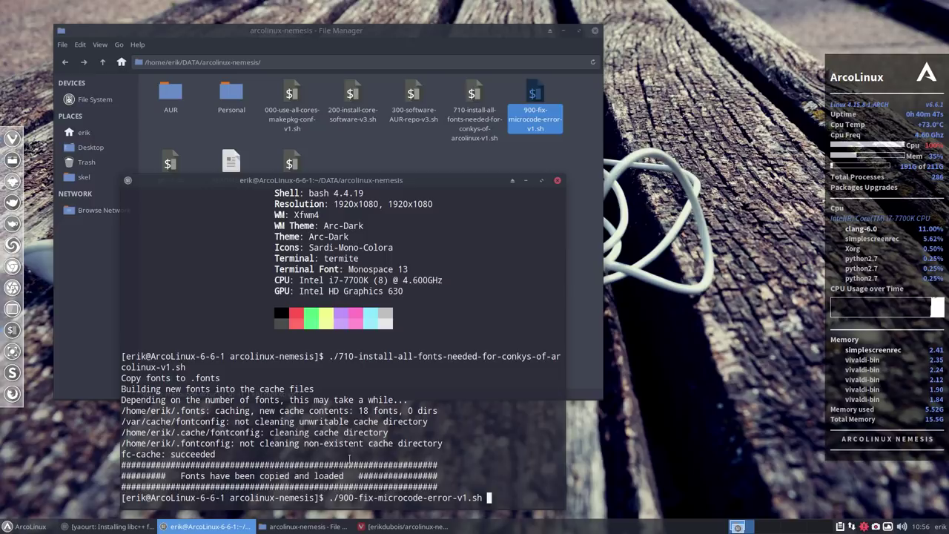
pyautogui.press('Return')
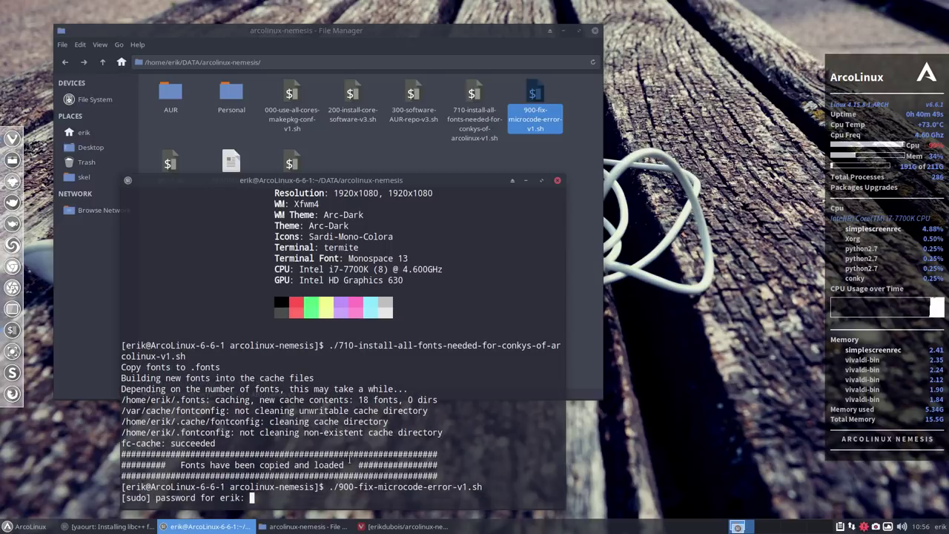
pyautogui.press('Return')
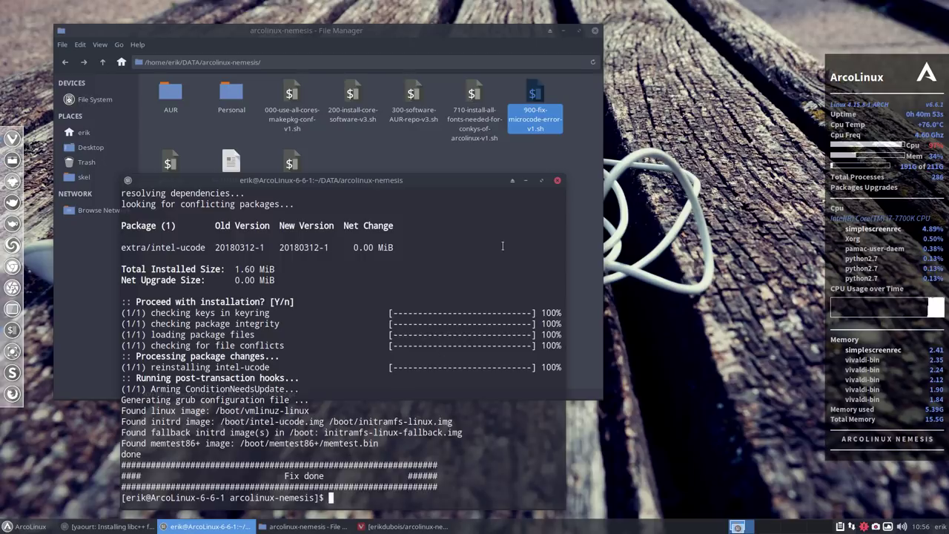
# Close the terminal and select the five numbered setup scripts, then 300 and 000 individually.
pyautogui.click(557, 180)
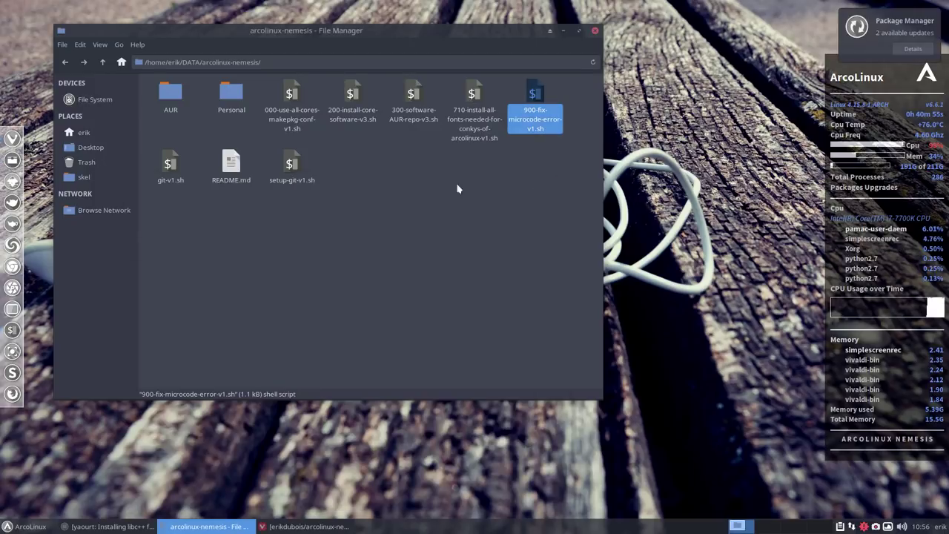
pyautogui.click(373, 158)
pyautogui.moveTo(259, 84); pyautogui.dragTo(559, 135)
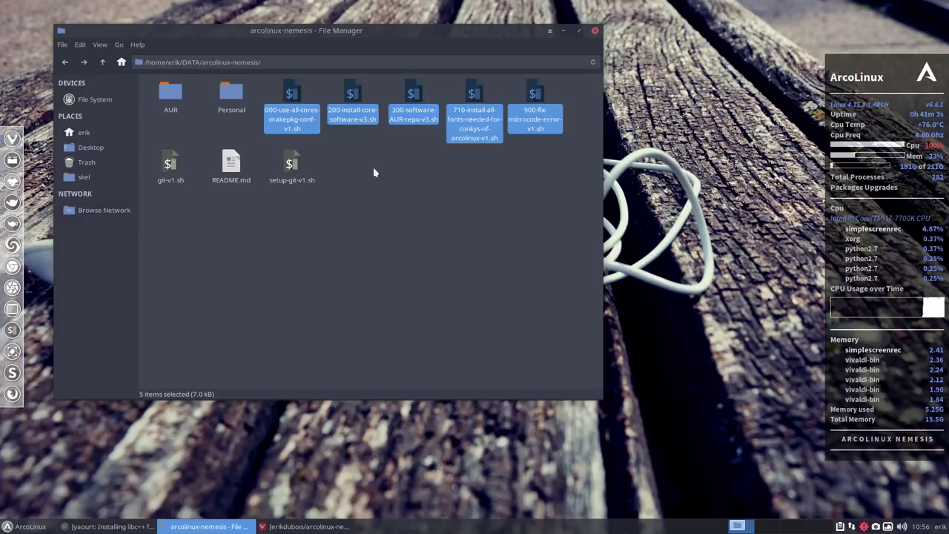
pyautogui.click(413, 95)
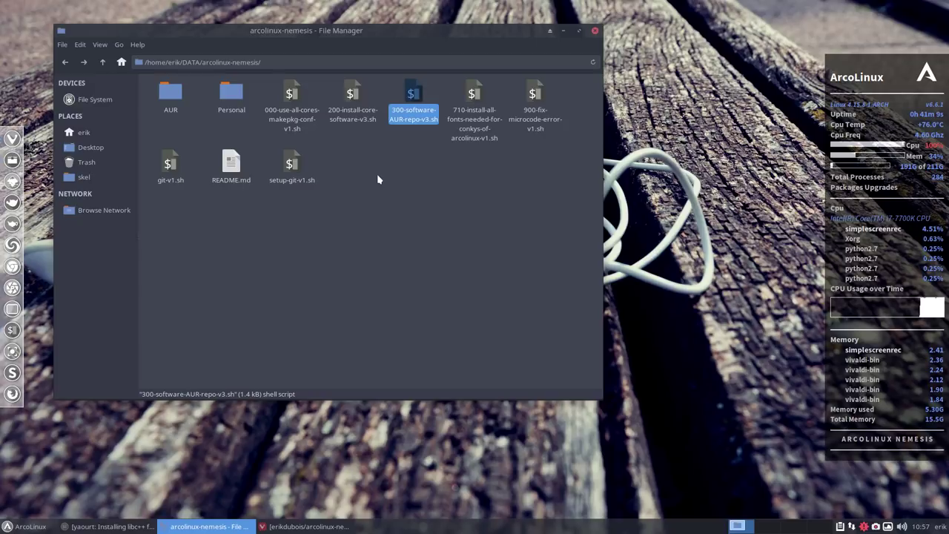
pyautogui.click(293, 104)
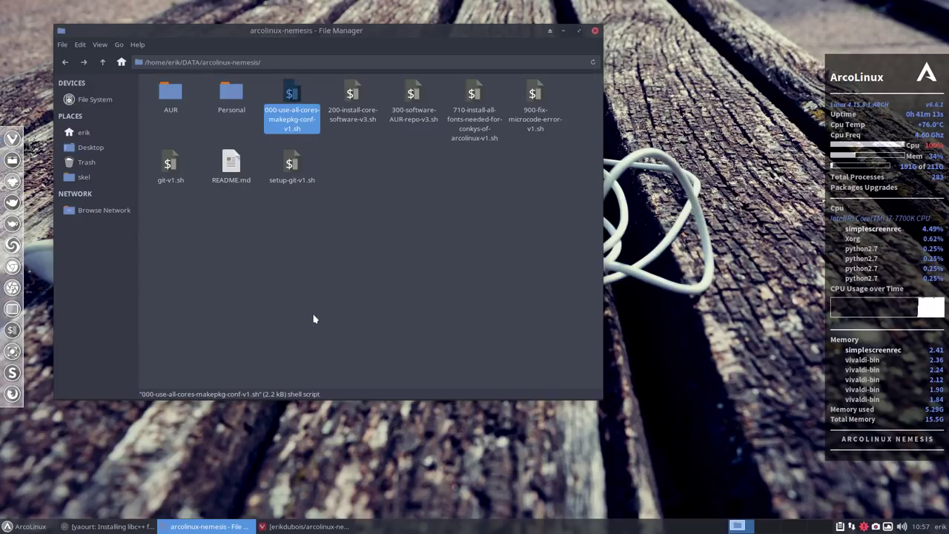
# Browse into the Personal folder, close Thunar, and raise the yaourt libc++ build window.
pyautogui.click(230, 94)
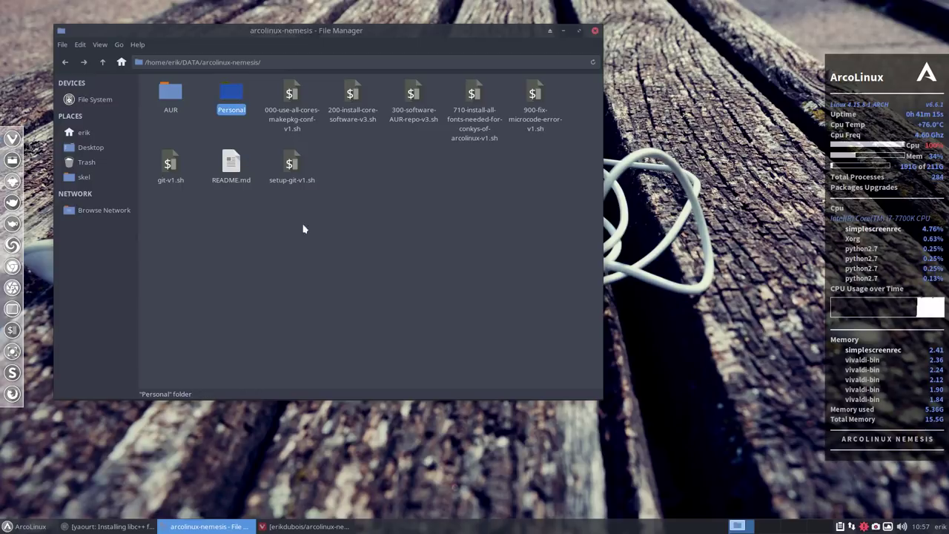
pyautogui.doubleClick(222, 95)
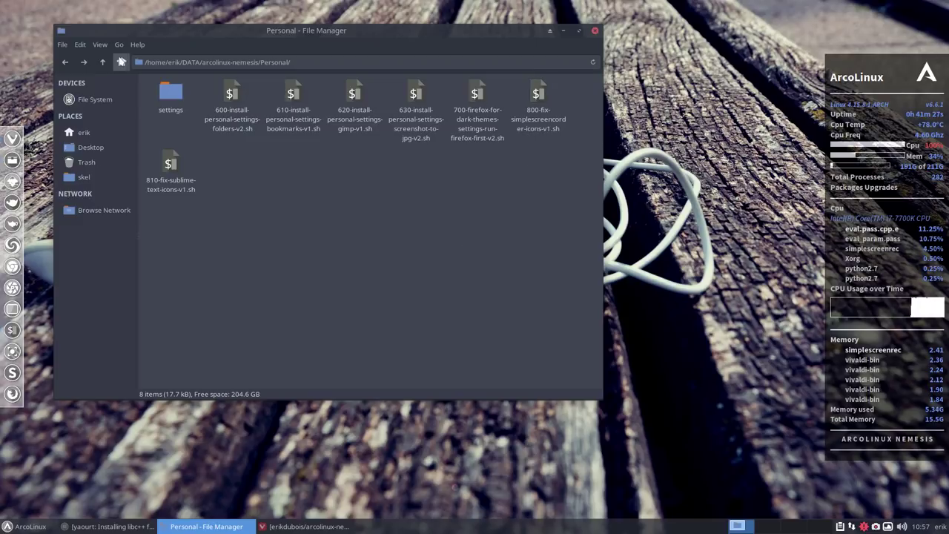
pyautogui.click(594, 32)
pyautogui.click(117, 527)
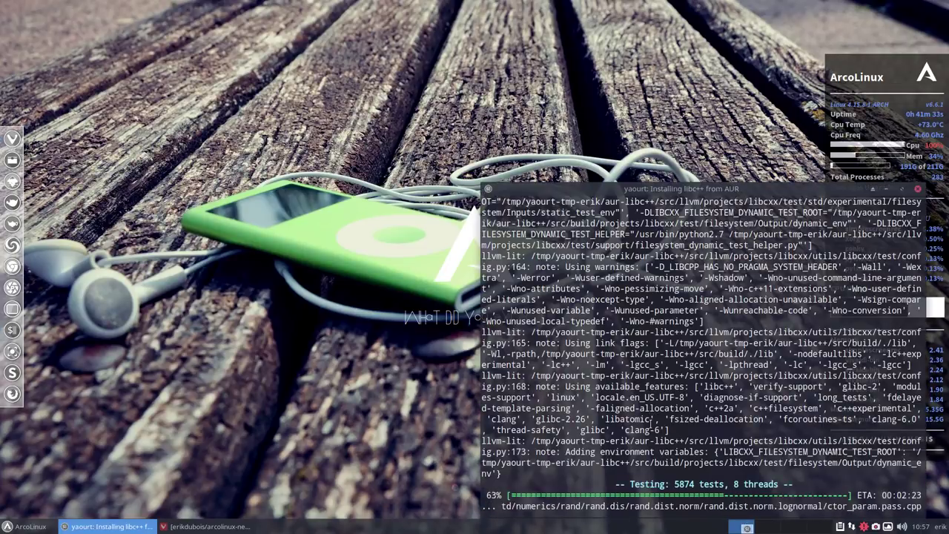
# Use the screen recorder's tray menu, then enter the sudo password so libc++ finishes installing.
pyautogui.rightClick(876, 528)
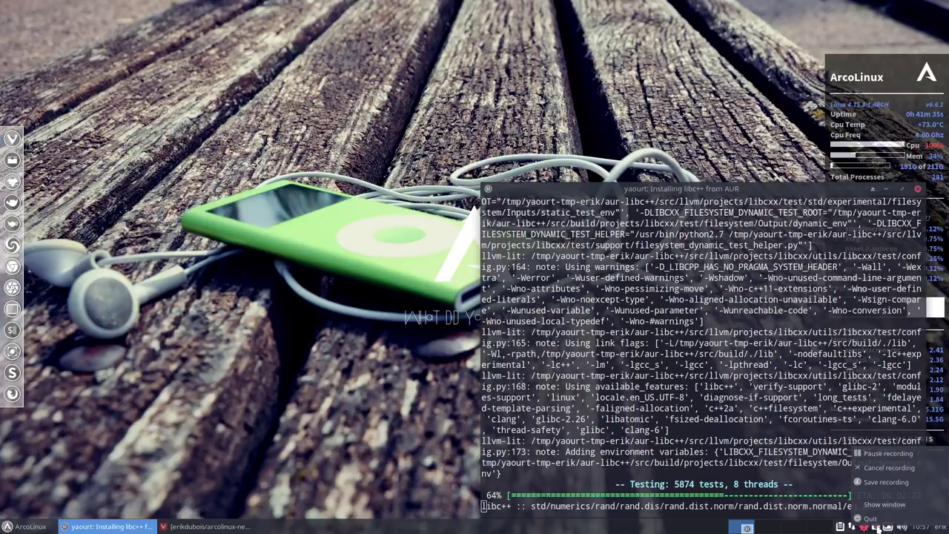
pyautogui.click(884, 453)
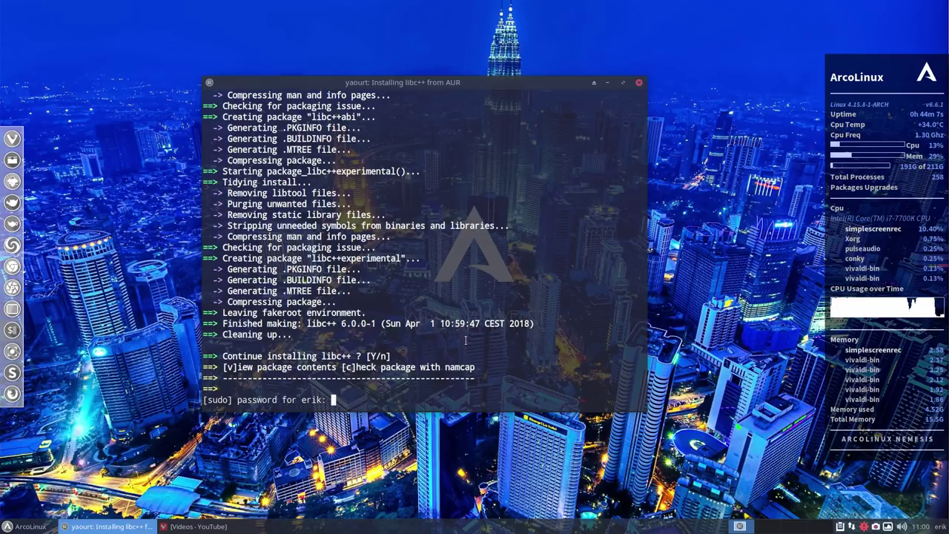
pyautogui.press('Return')
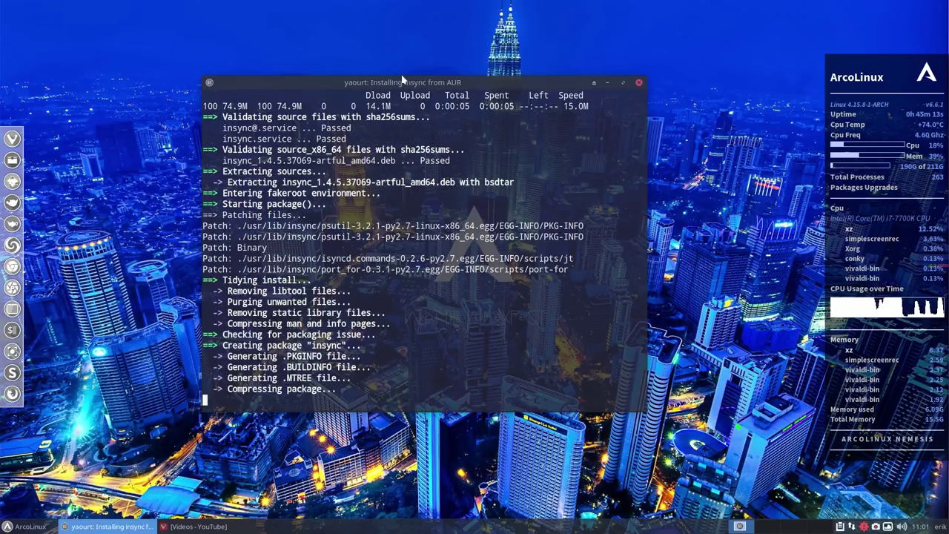
# Shift the yaourt window up and left, then pause the screen recording during the install.
pyautogui.moveTo(414, 83); pyautogui.dragTo(566, 50)
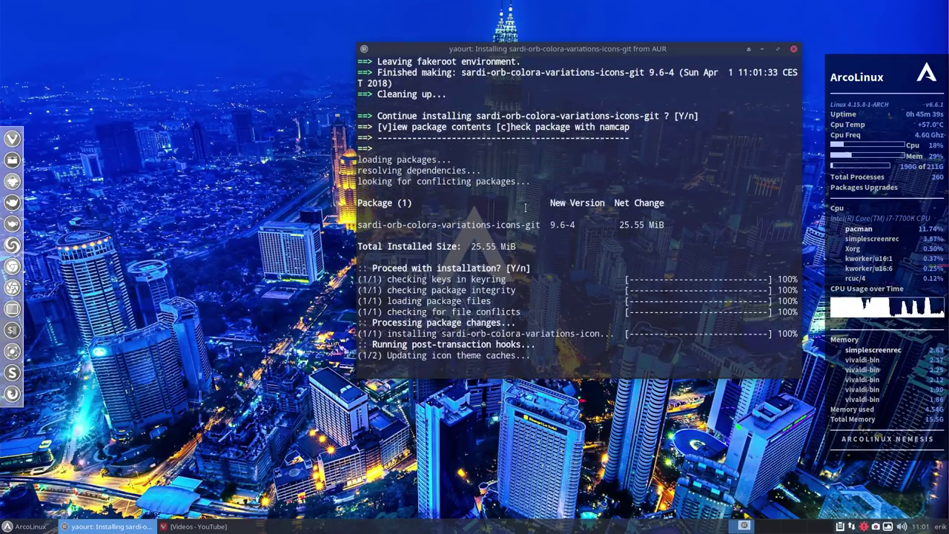
pyautogui.moveTo(608, 49); pyautogui.dragTo(478, 45)
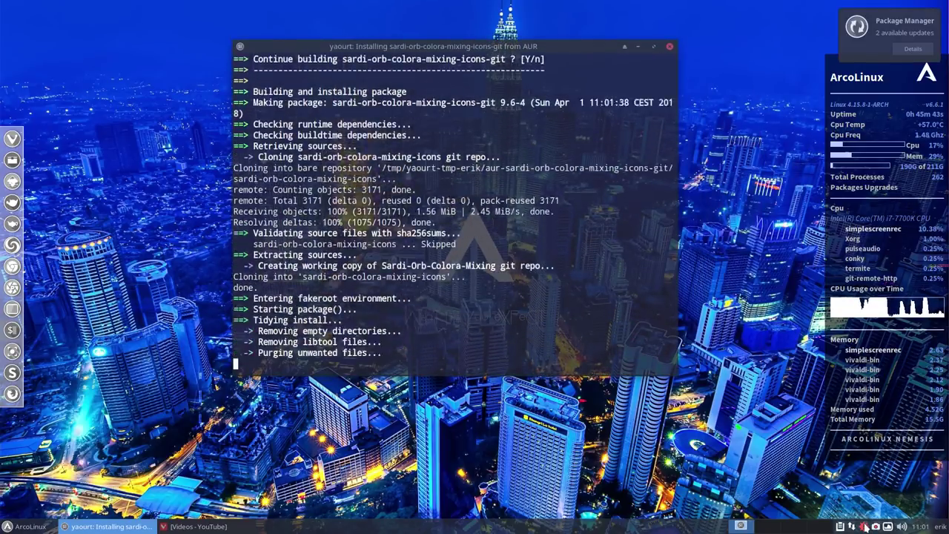
pyautogui.rightClick(875, 526)
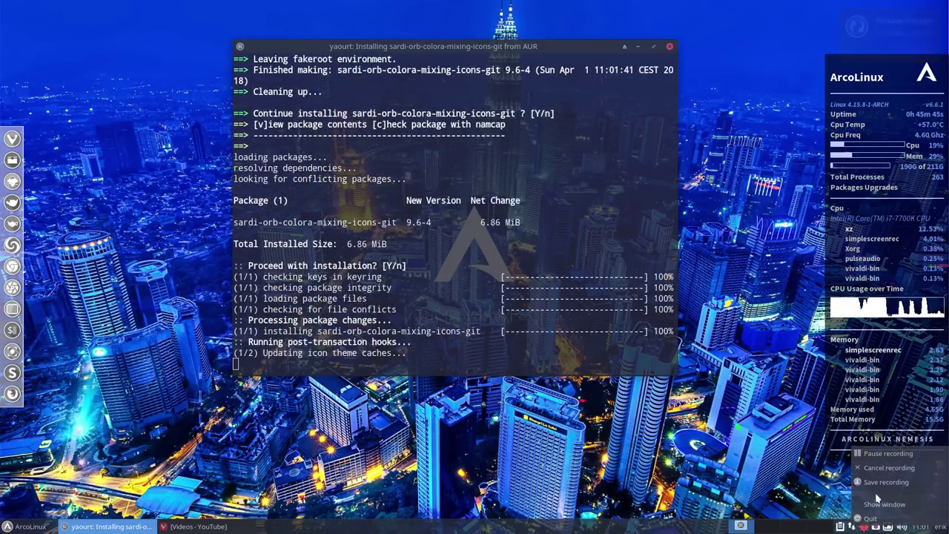
pyautogui.click(883, 454)
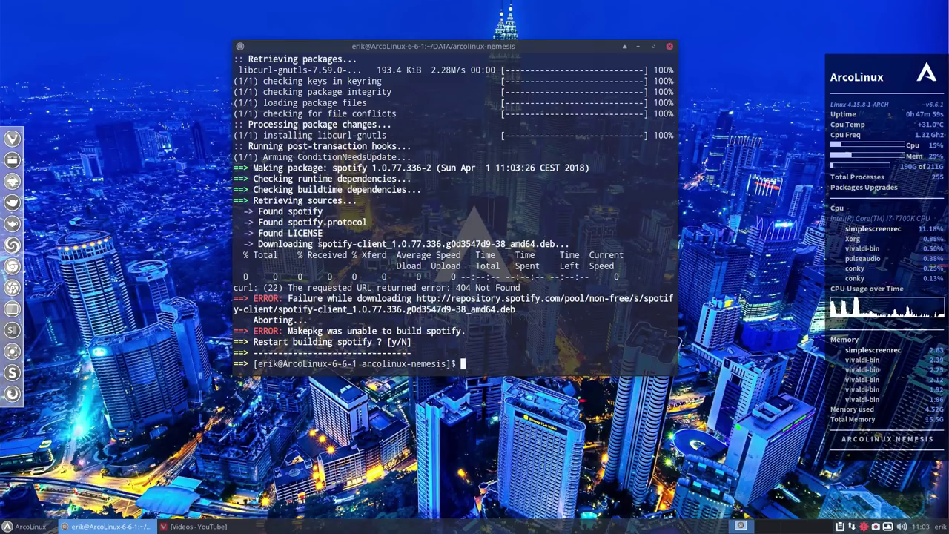
# Highlight the spotify-client_1.0.77.336 .deb file name in the 404 error output.
pyautogui.moveTo(317, 244); pyautogui.dragTo(556, 243)
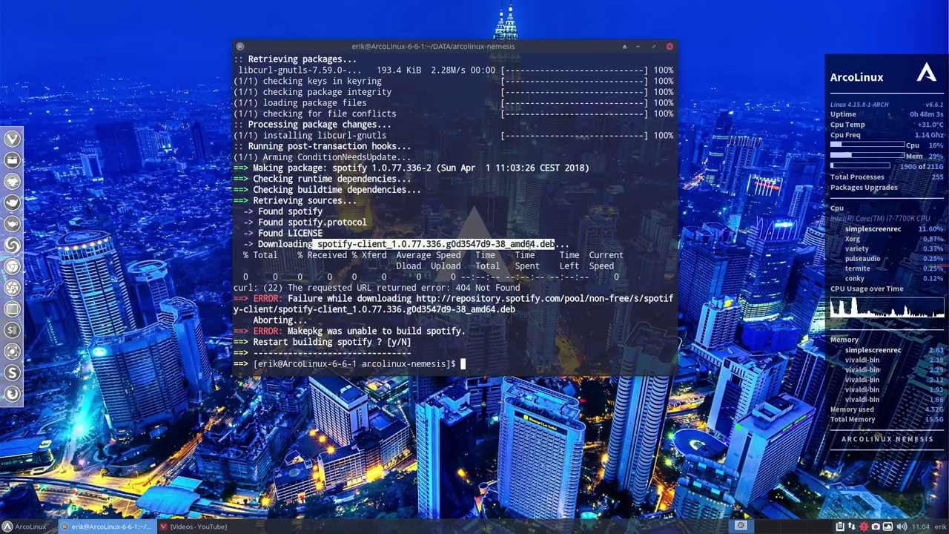
pyautogui.click(517, 255)
pyautogui.doubleClick(547, 244)
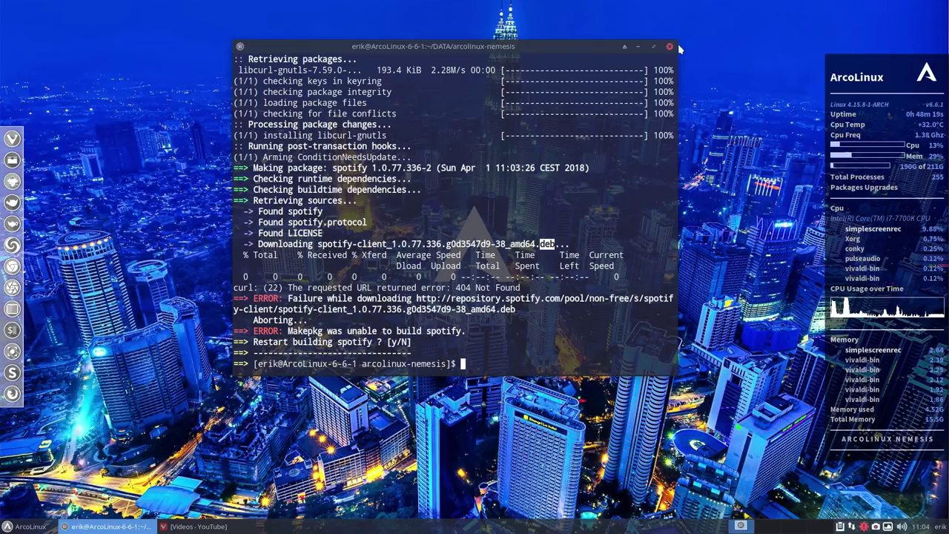
# Browse to DATA/arcolinux-nemesis and open 300-software-AUR-repo-v3.sh in the text editor.
pyautogui.click(12, 160)
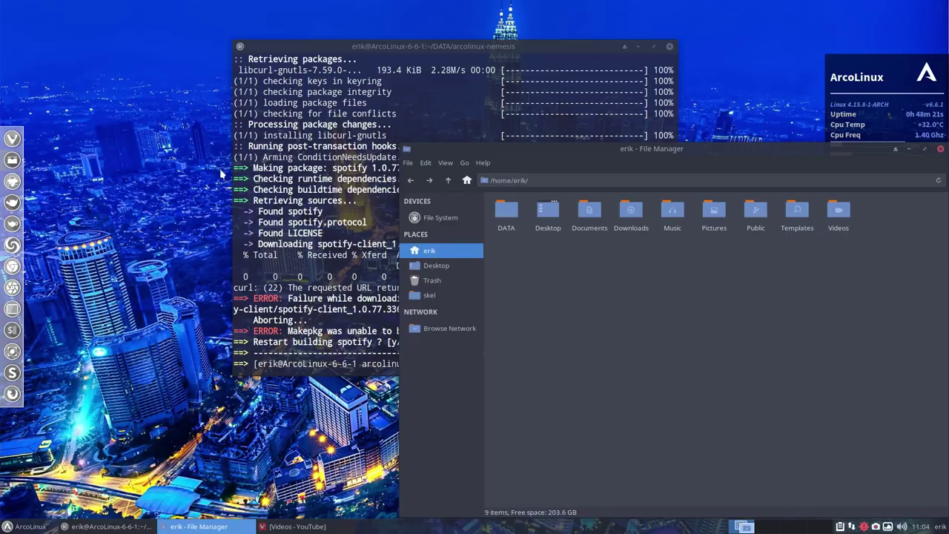
pyautogui.doubleClick(507, 211)
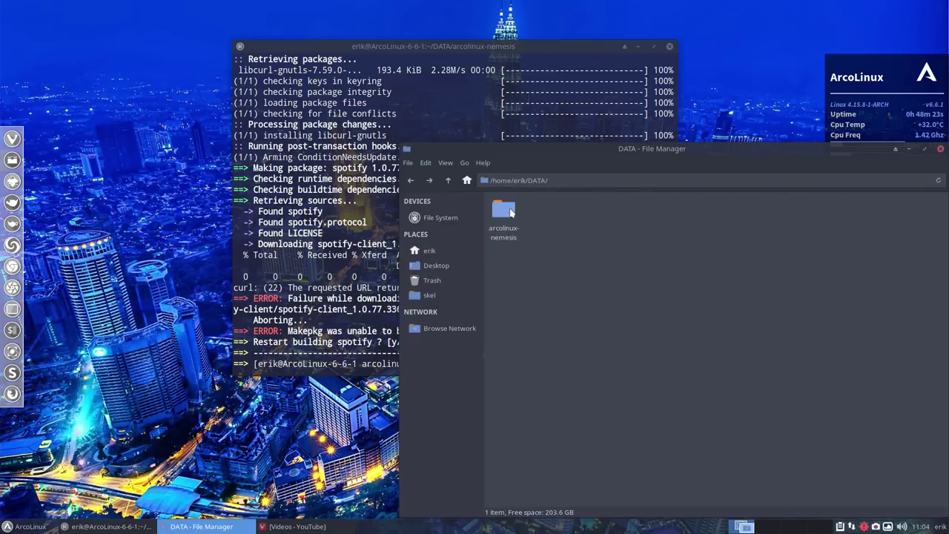
pyautogui.doubleClick(504, 211)
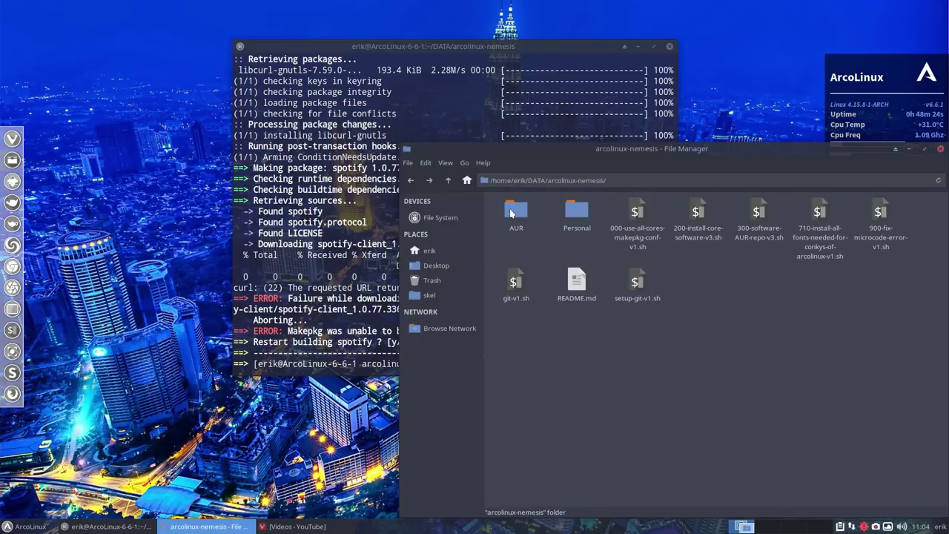
pyautogui.click(760, 215)
pyautogui.doubleClick(761, 217)
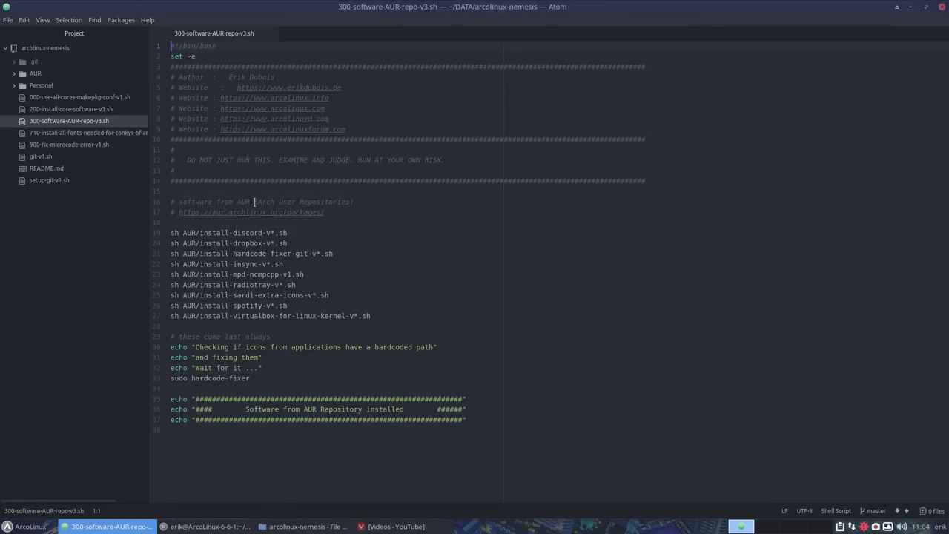
# Comment out the set -e line with #, save the script, and close the editor.
pyautogui.moveTo(377, 315); pyautogui.dragTo(152, 316)
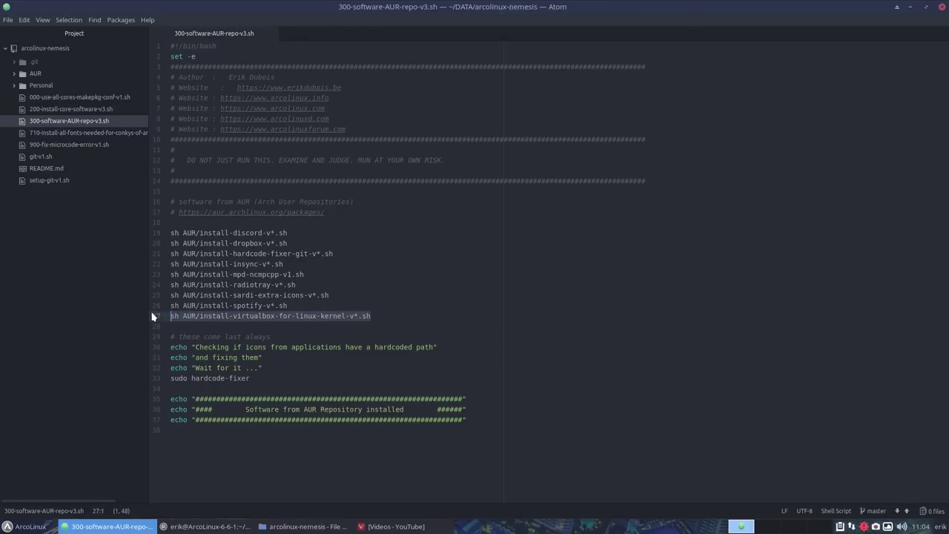
pyautogui.click(170, 56)
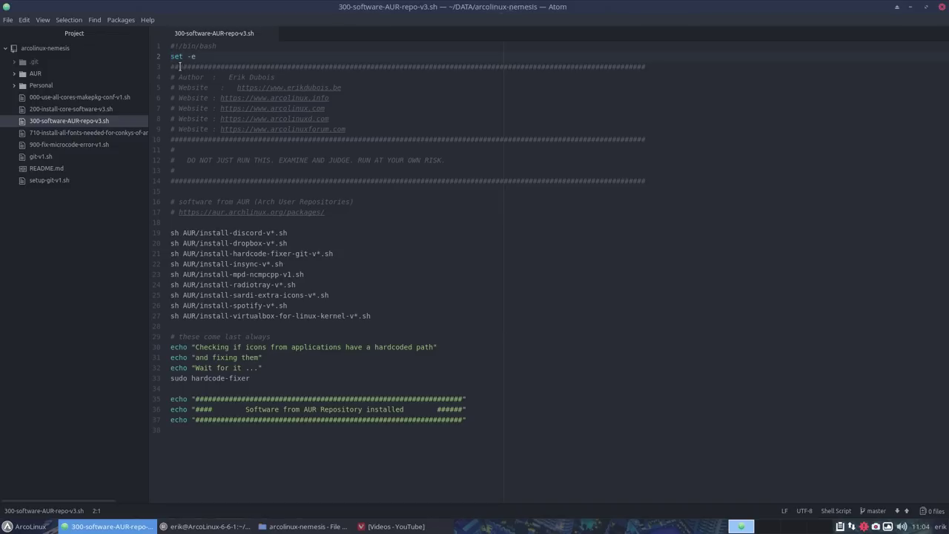
pyautogui.write('#')
pyautogui.hotkey('ctrl', 's')
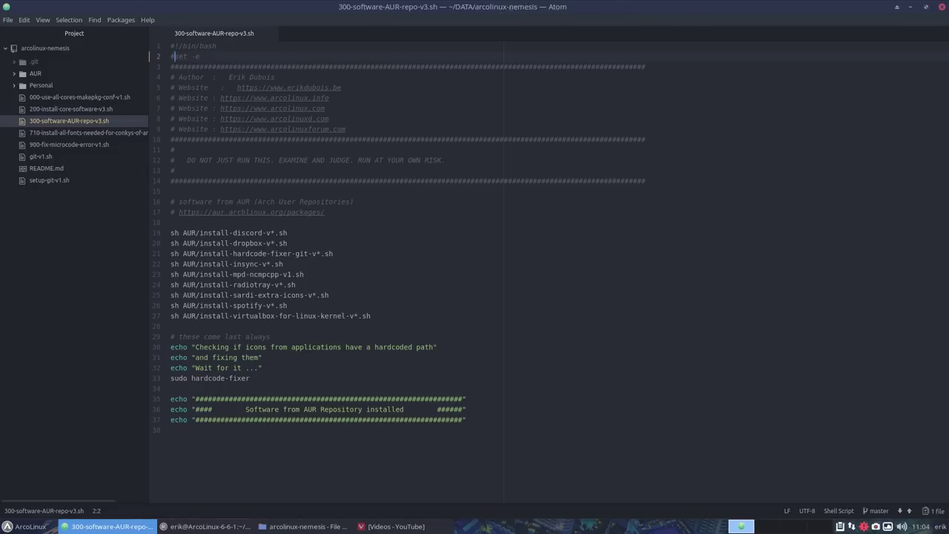
pyautogui.click(939, 6)
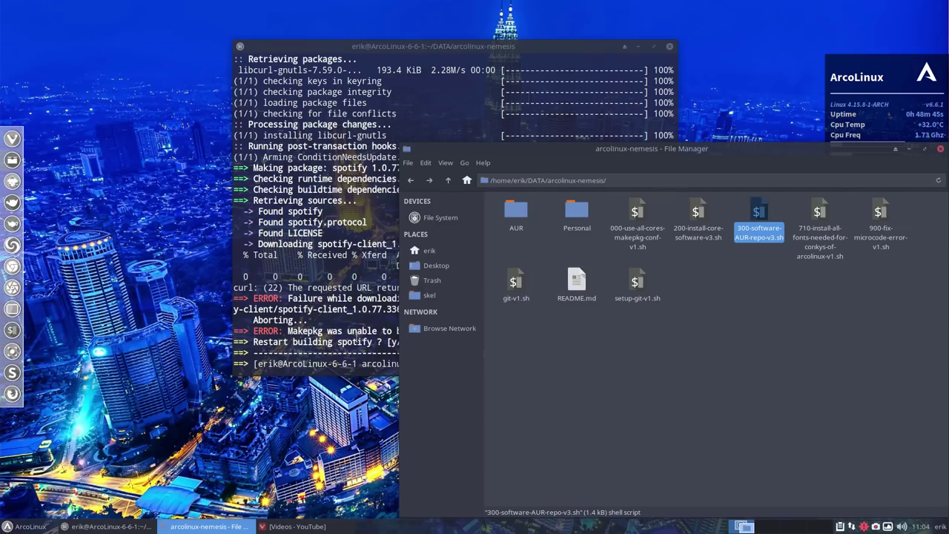
# Rerun ./300-software-AUR-repo-v3.sh in Termite to install VirtualBox 5.2.8-1 and its host modules.
pyautogui.click(346, 342)
pyautogui.write('./3')
pyautogui.press('Tab')
pyautogui.press('Return')
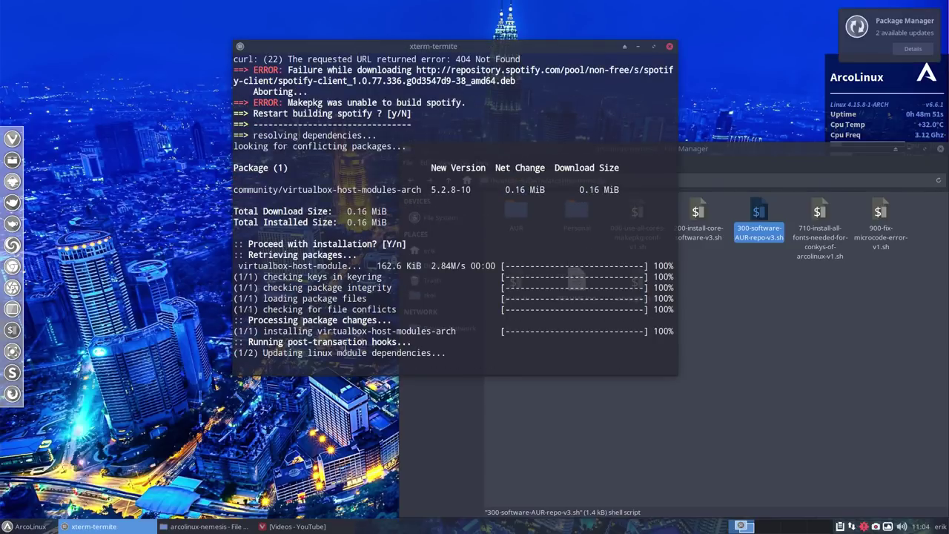
# Review the script output, marking the Fixing Discord line, and move the terminal window up-left.
pyautogui.scroll(3, 346, 342)
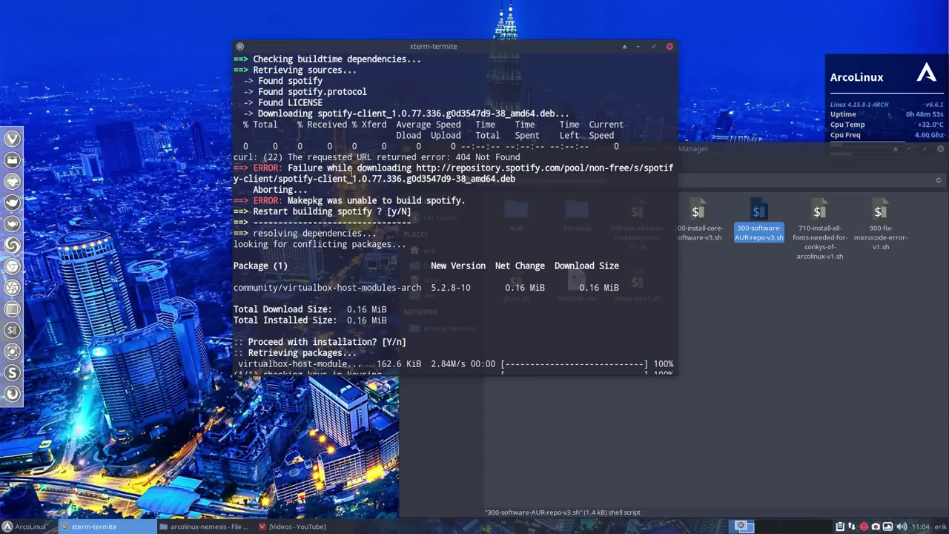
pyautogui.scroll(-2, 323, 265)
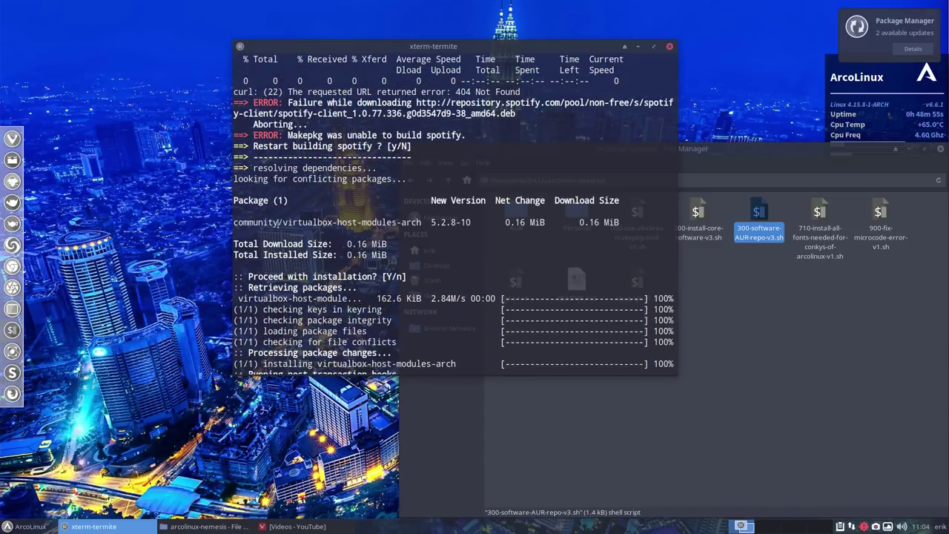
pyautogui.moveTo(278, 222); pyautogui.dragTo(378, 222)
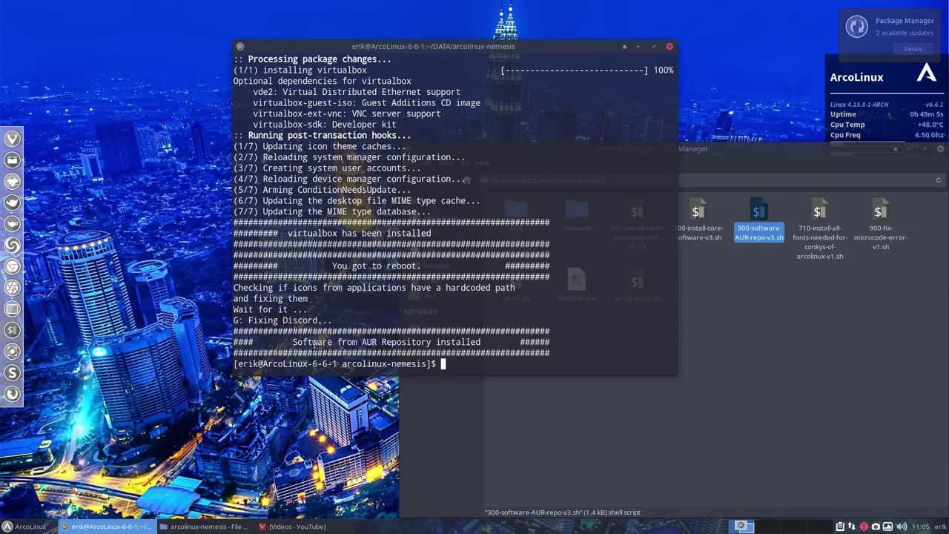
pyautogui.moveTo(671, 320); pyautogui.dragTo(232, 320)
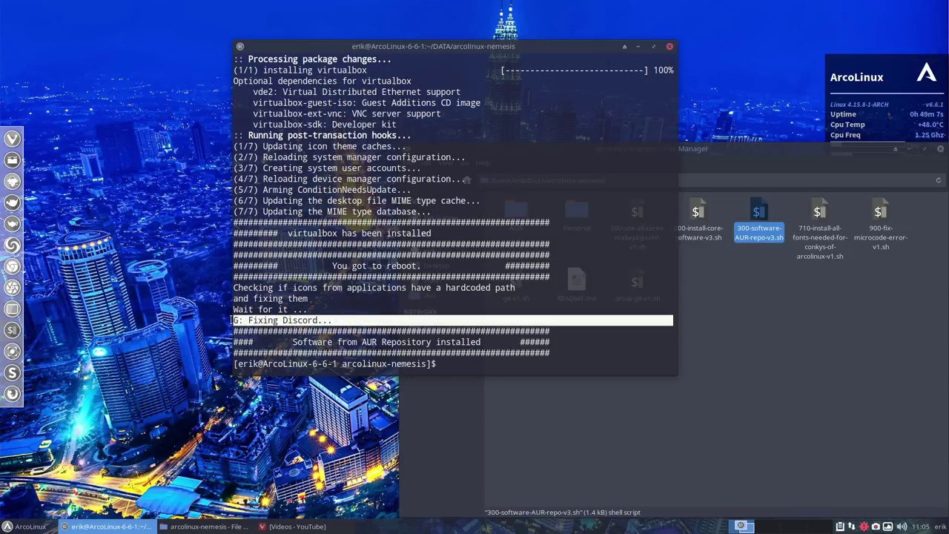
pyautogui.moveTo(482, 46); pyautogui.dragTo(340, 34)
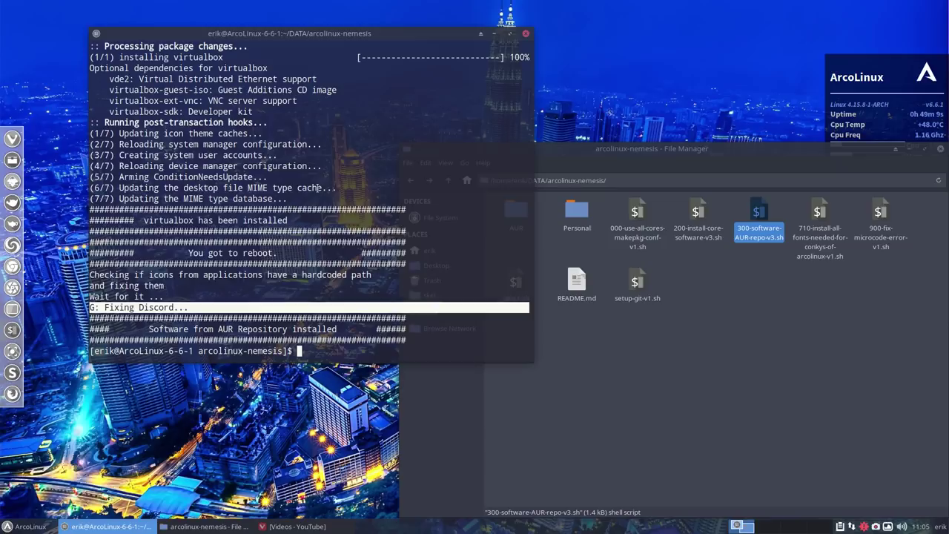
# Search 'di' in the Whisker menu to confirm Discord is installed, then dismiss the menu.
pyautogui.click(22, 528)
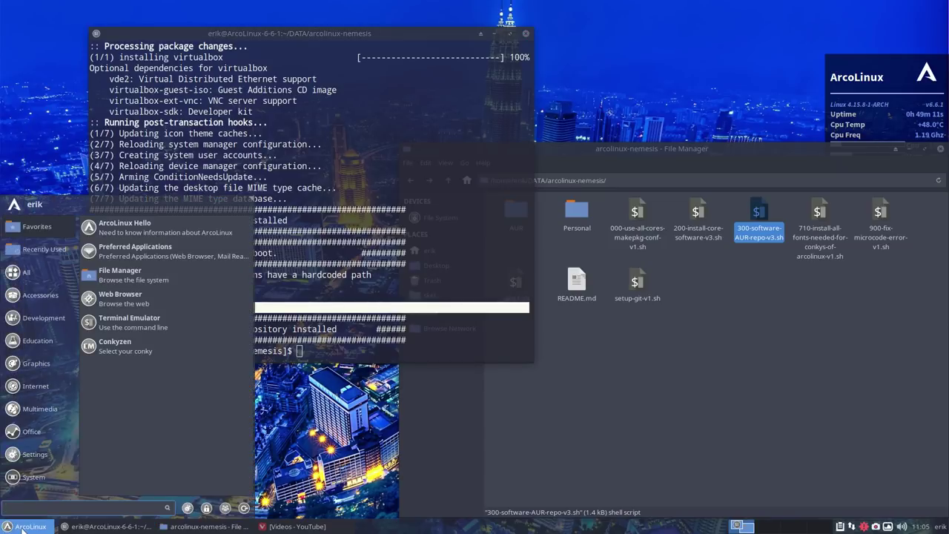
pyautogui.write('di')
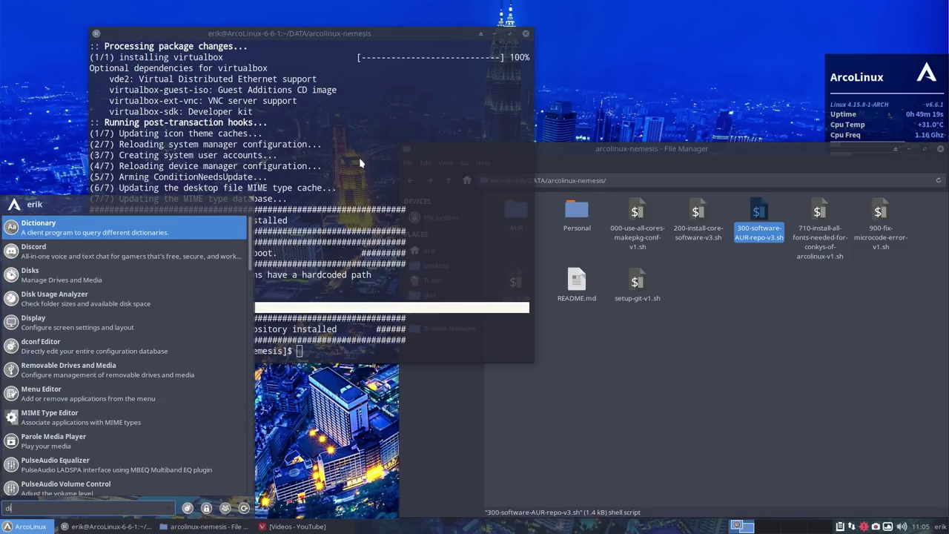
pyautogui.click(485, 118)
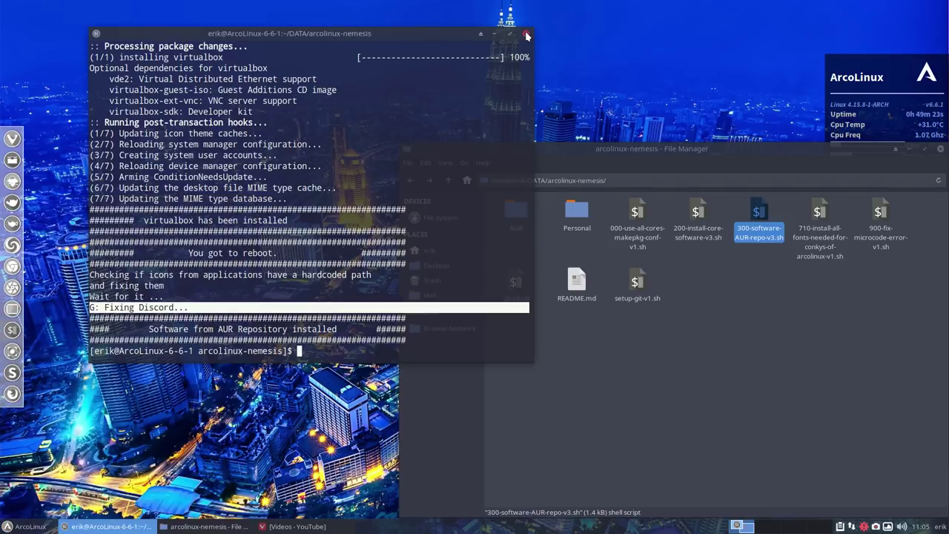
# Close the terminal, review Pamac's inxi and oomox updates without applying them, and close Thunar.
pyautogui.click(527, 36)
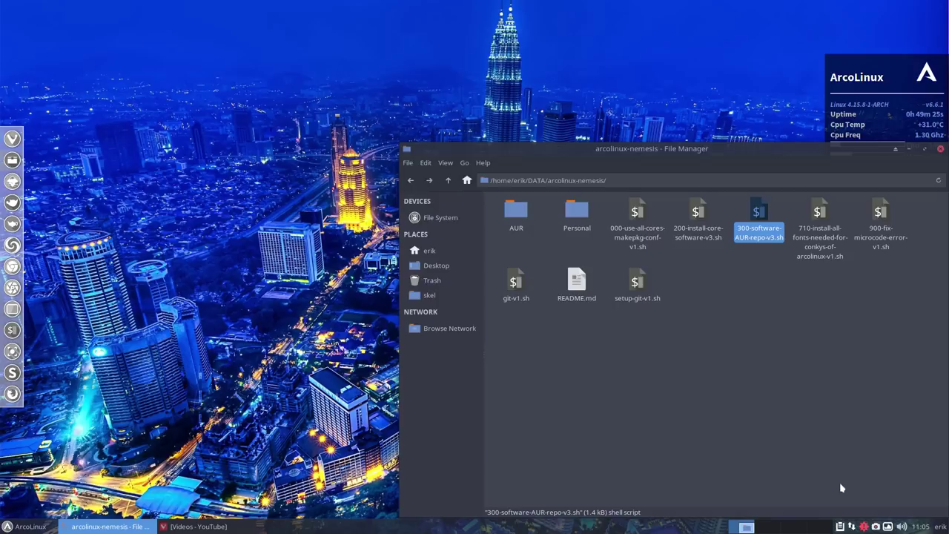
pyautogui.click(864, 527)
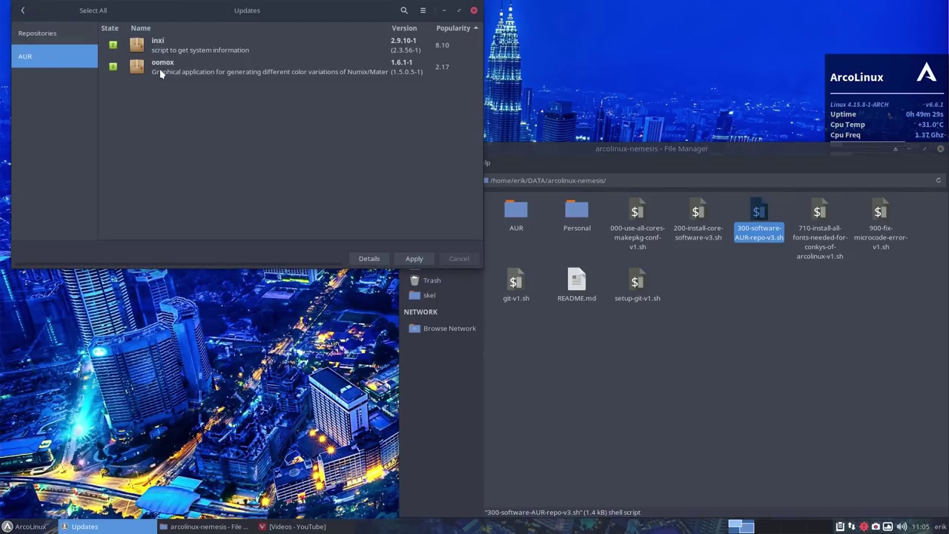
pyautogui.click(473, 11)
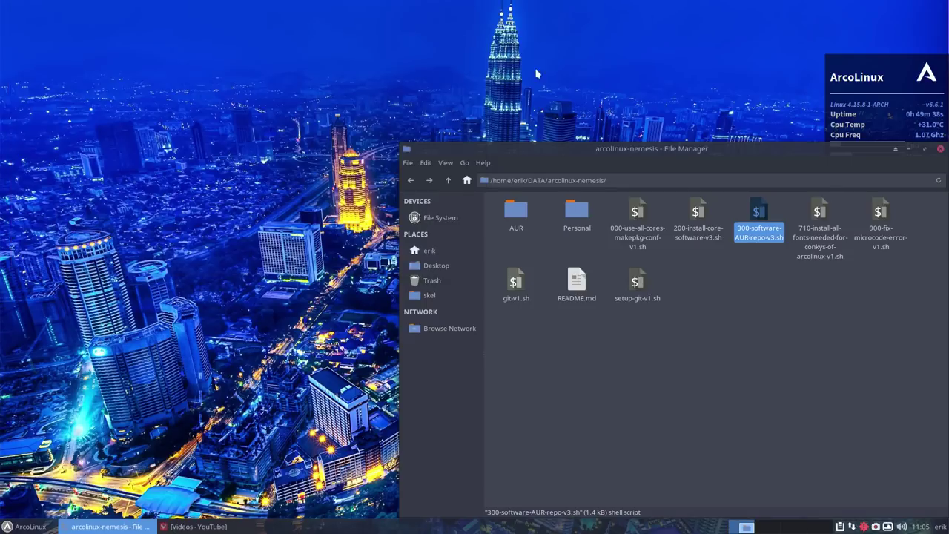
pyautogui.click(940, 151)
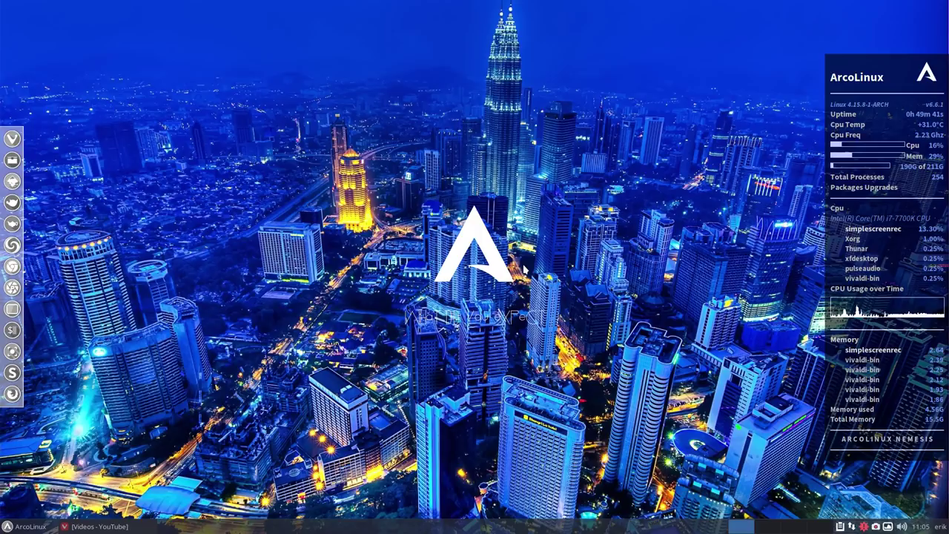